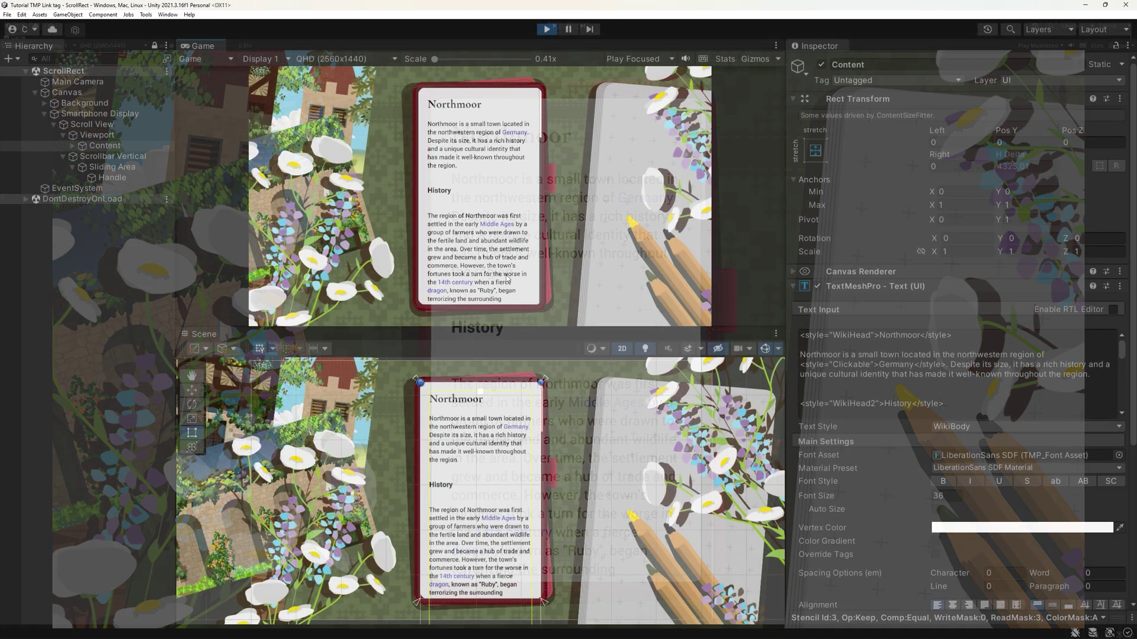
# Step: Scroll the Northmoor wiki text down and back up in the Game view to test it
pyautogui.scroll(-10, 512, 280)
pyautogui.scroll(-10, 512, 279)
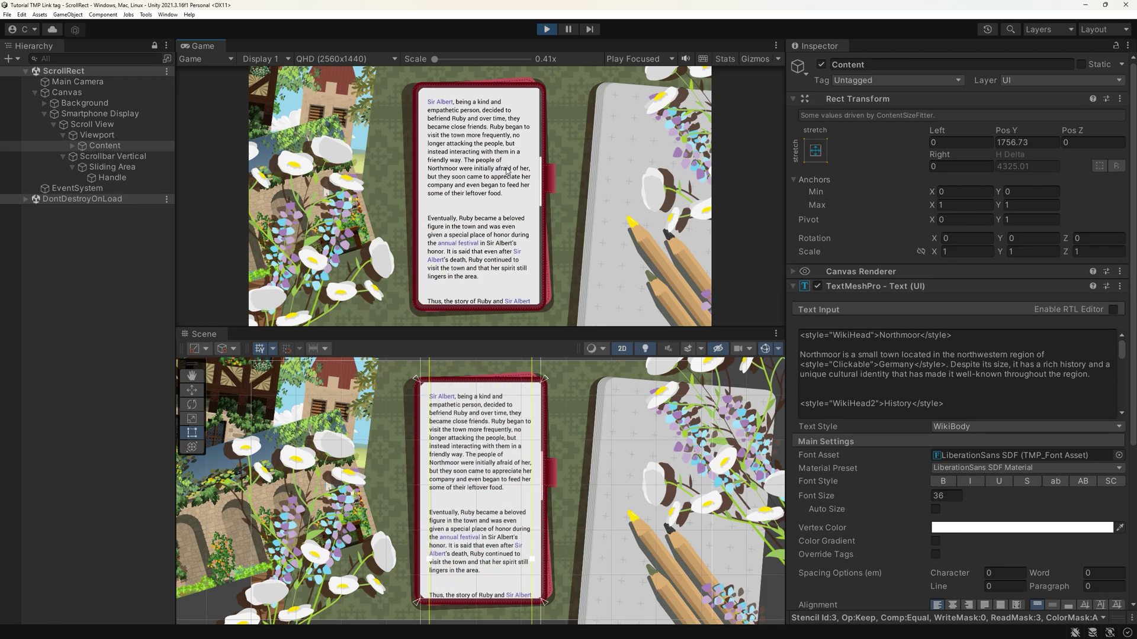
pyautogui.scroll(-5, 508, 170)
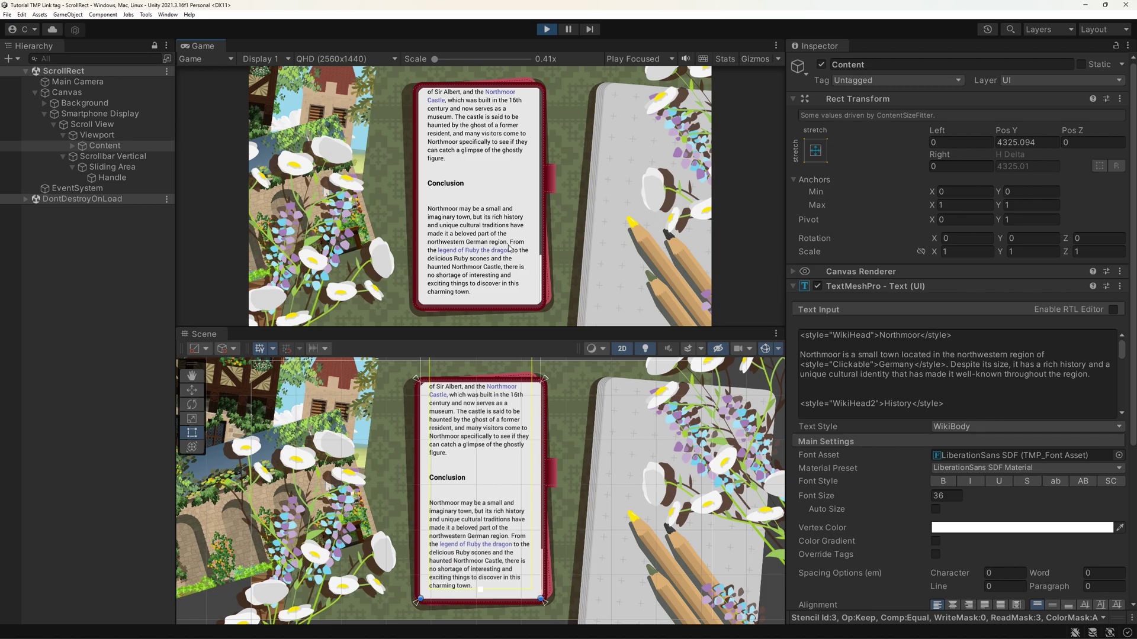
pyautogui.scroll(8, 509, 248)
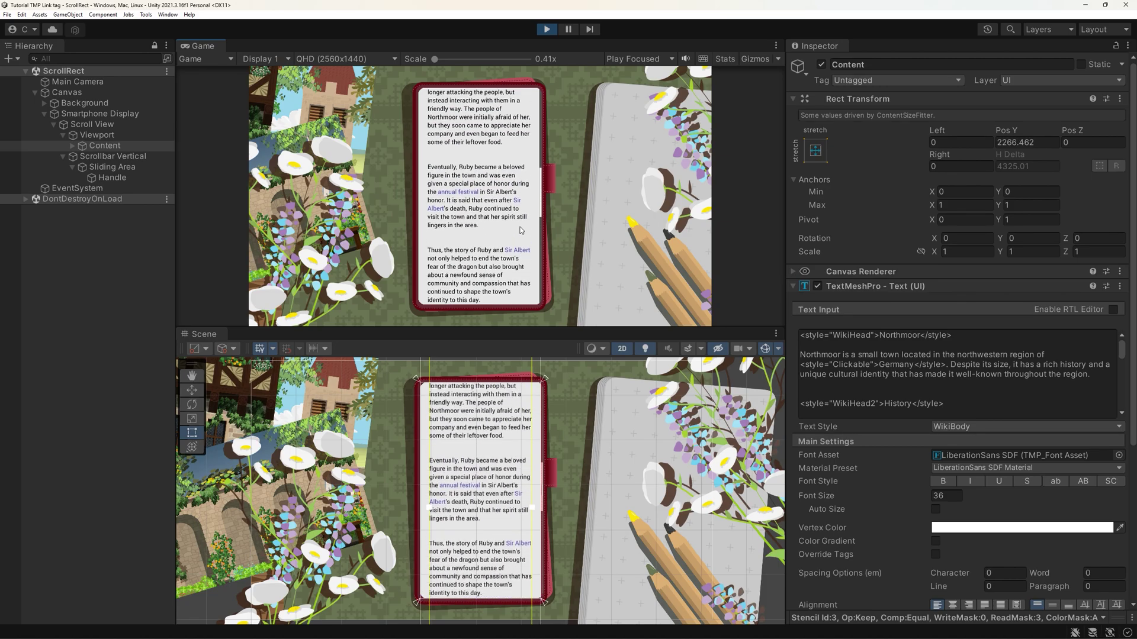
pyautogui.scroll(2, 521, 229)
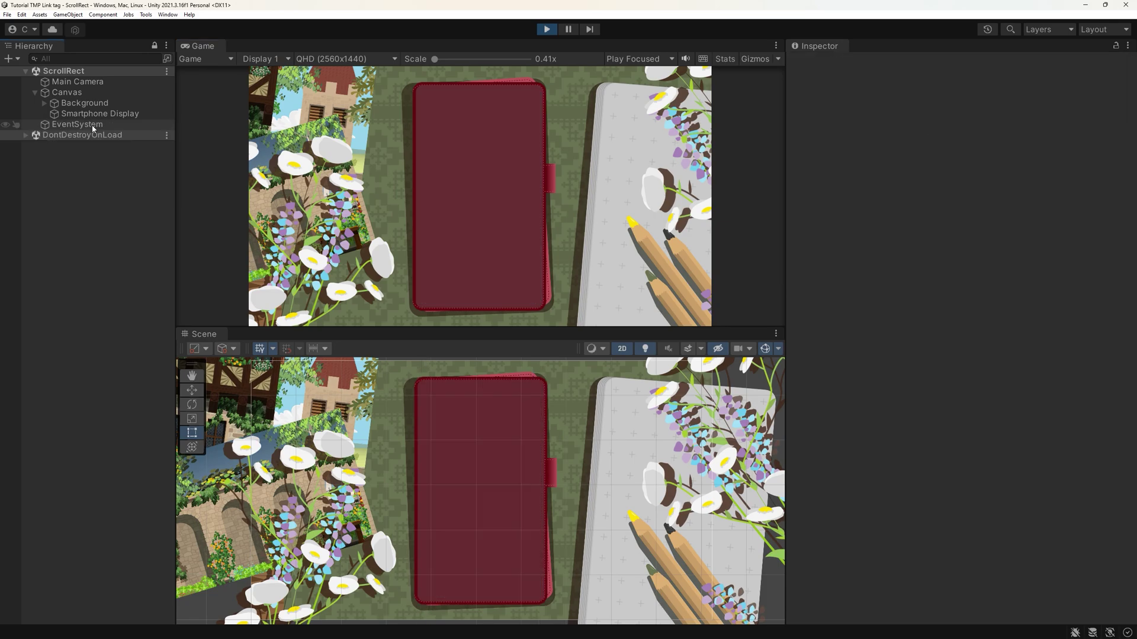
# Step: Add a Scroll View under Smartphone Display and stretch it to fill the phone
pyautogui.click(95, 114)
pyautogui.rightClick(98, 115)
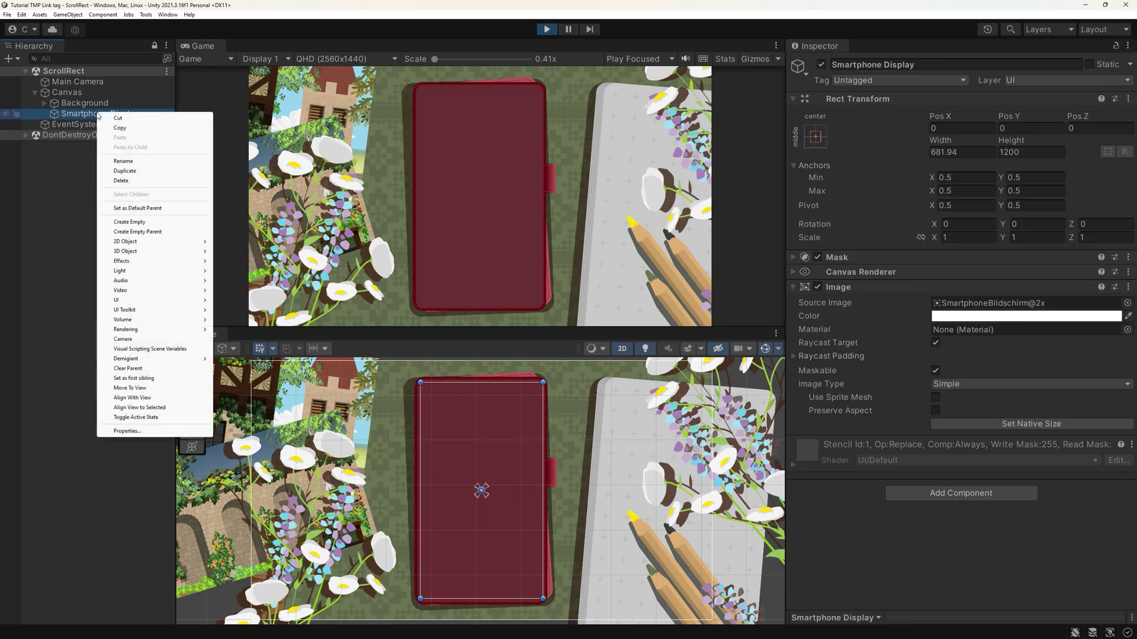
pyautogui.moveTo(180, 301)
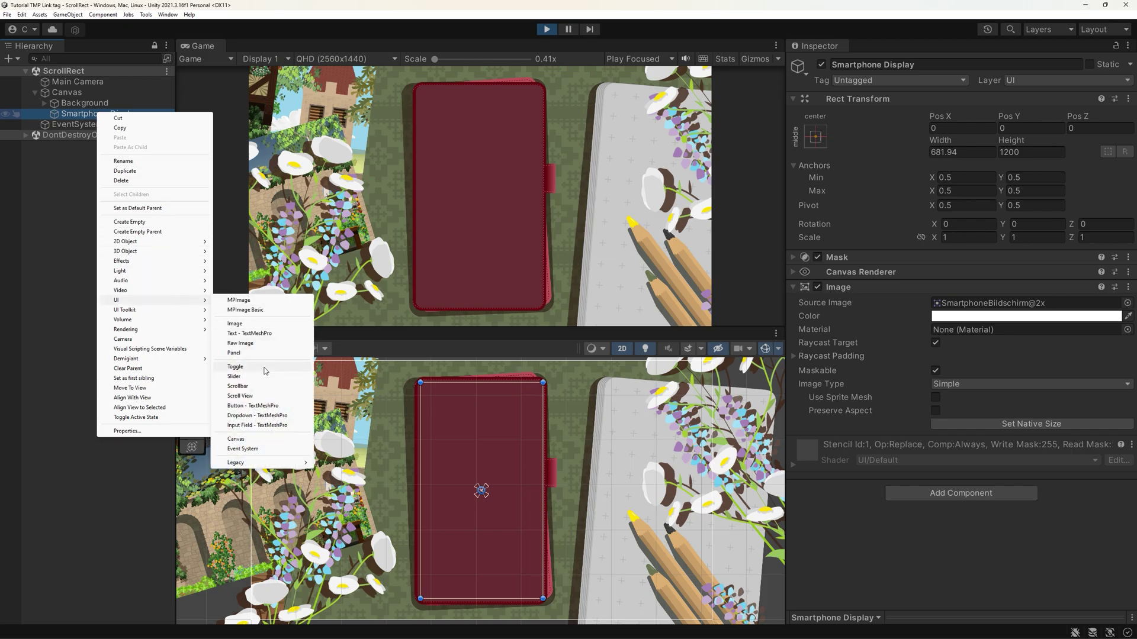
pyautogui.click(264, 397)
pyautogui.press('Return')
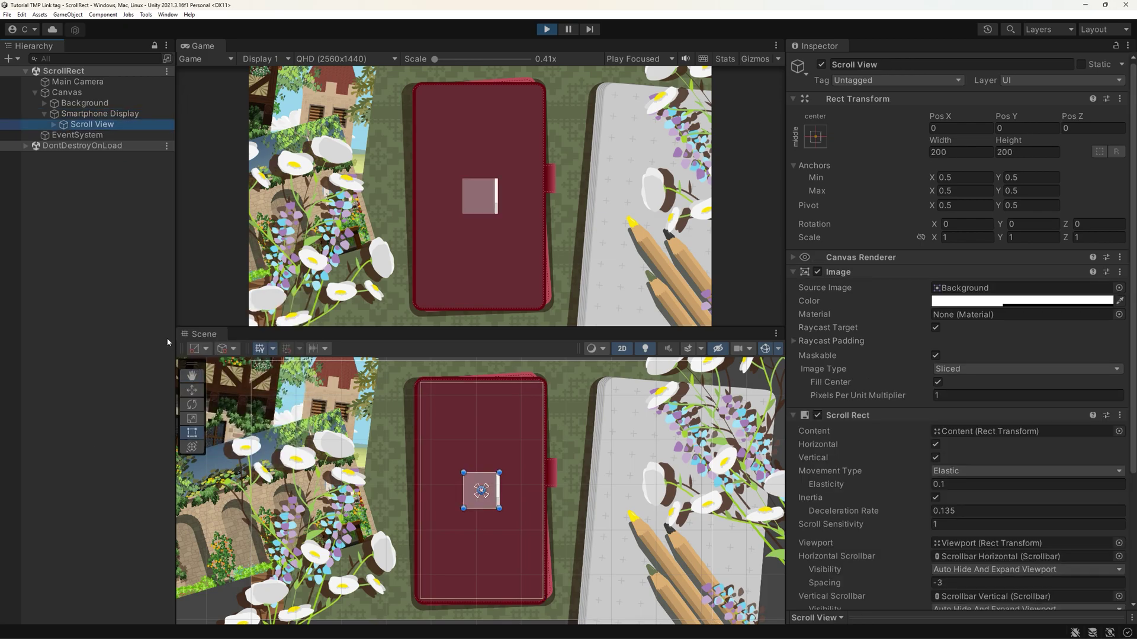
pyautogui.click(816, 136)
pyautogui.keyDown('alt'); pyautogui.click(957, 337); pyautogui.keyUp('alt')
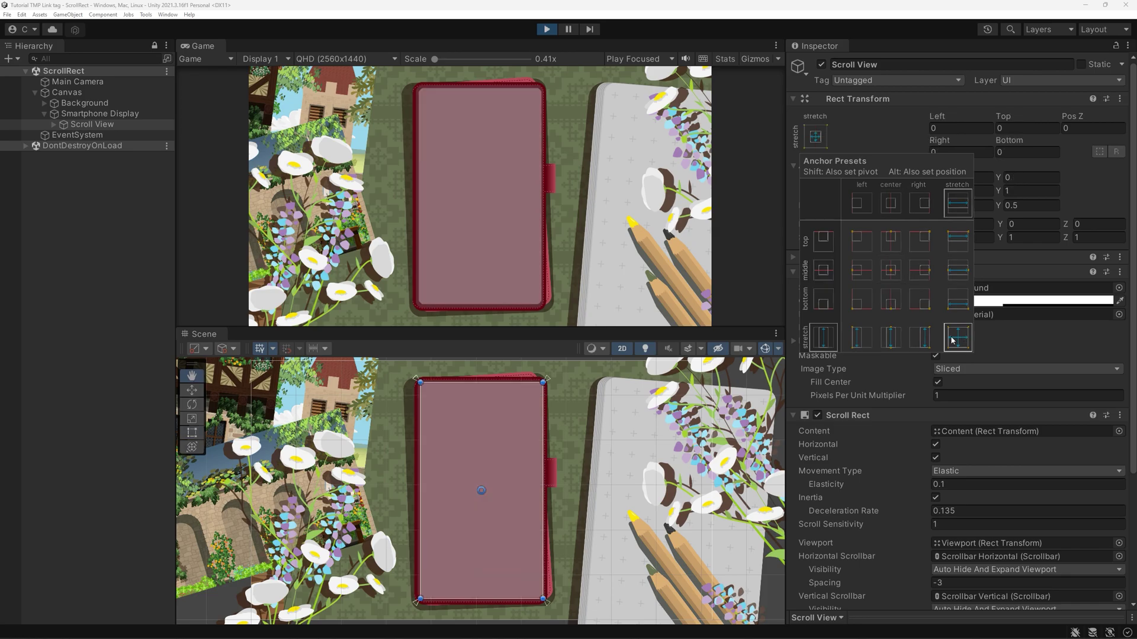
pyautogui.click(869, 382)
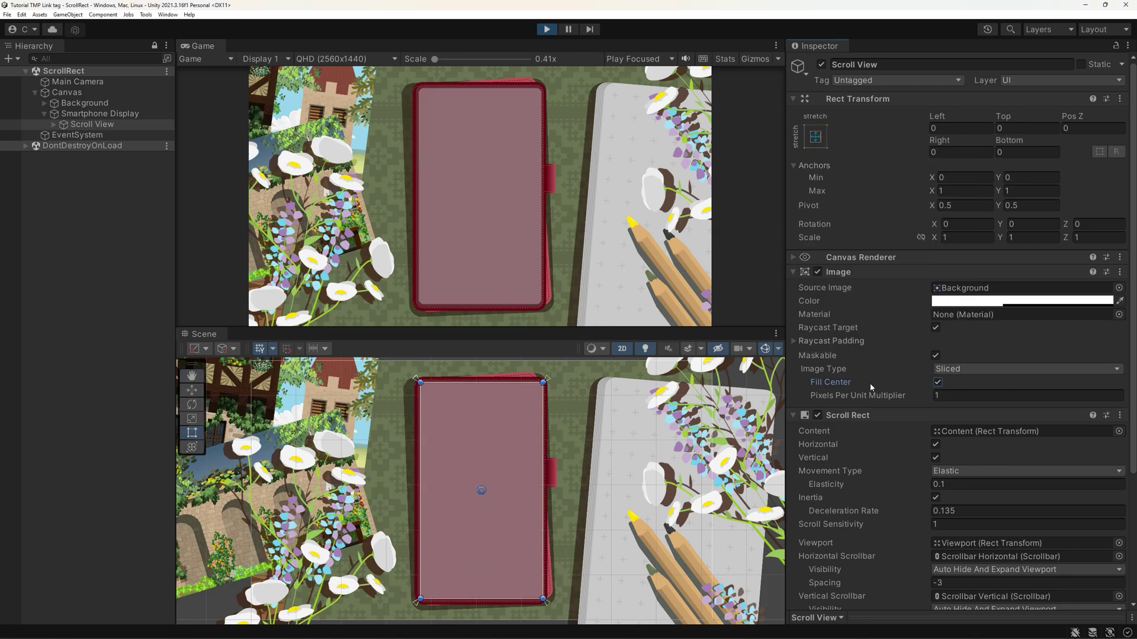
# Step: Give the Scroll View the SmartphoneBildschirm@2x source image with Color alpha at 100
pyautogui.click(1119, 301)
pyautogui.write('smartp')
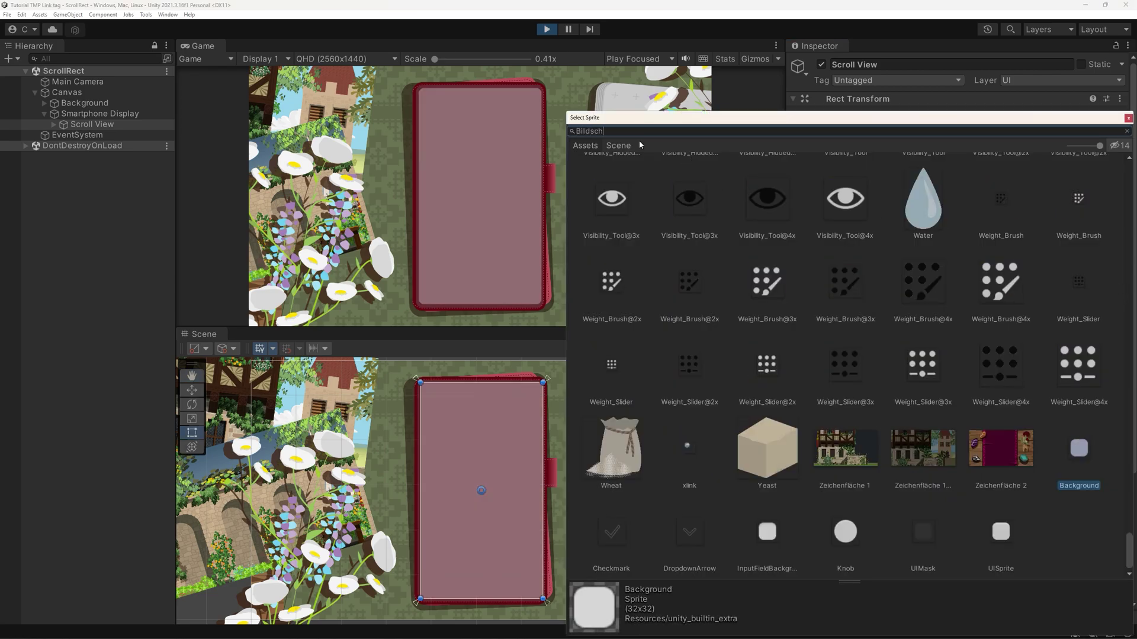
pyautogui.doubleClick(669, 196)
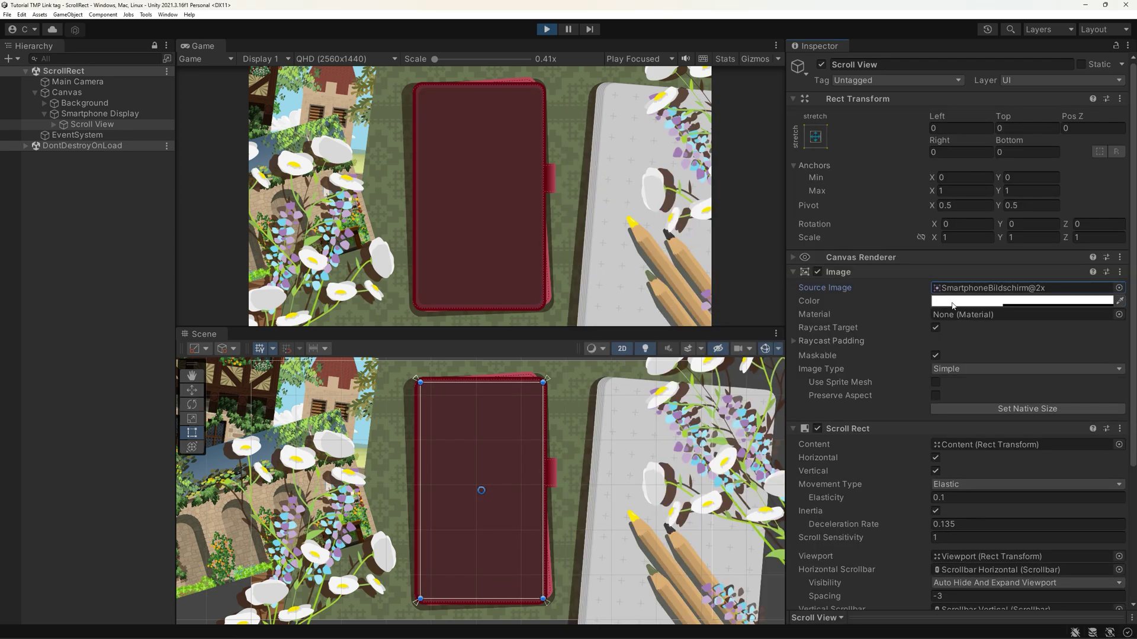
pyautogui.click(1006, 301)
pyautogui.moveTo(1037, 561); pyautogui.dragTo(1096, 562)
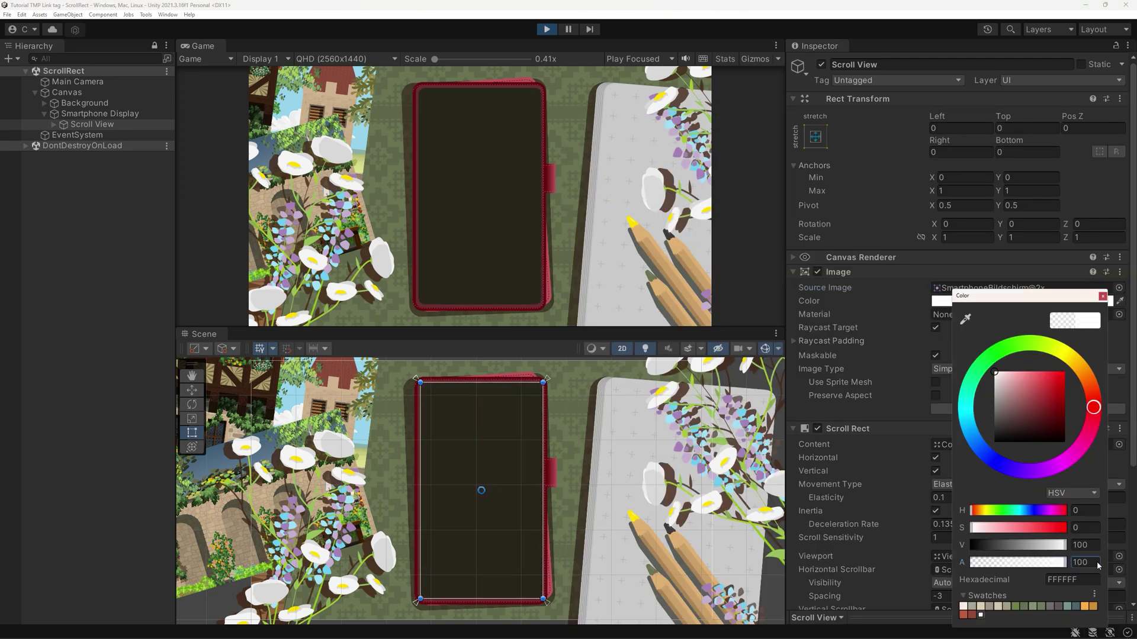
pyautogui.click(1102, 296)
pyautogui.click(54, 125)
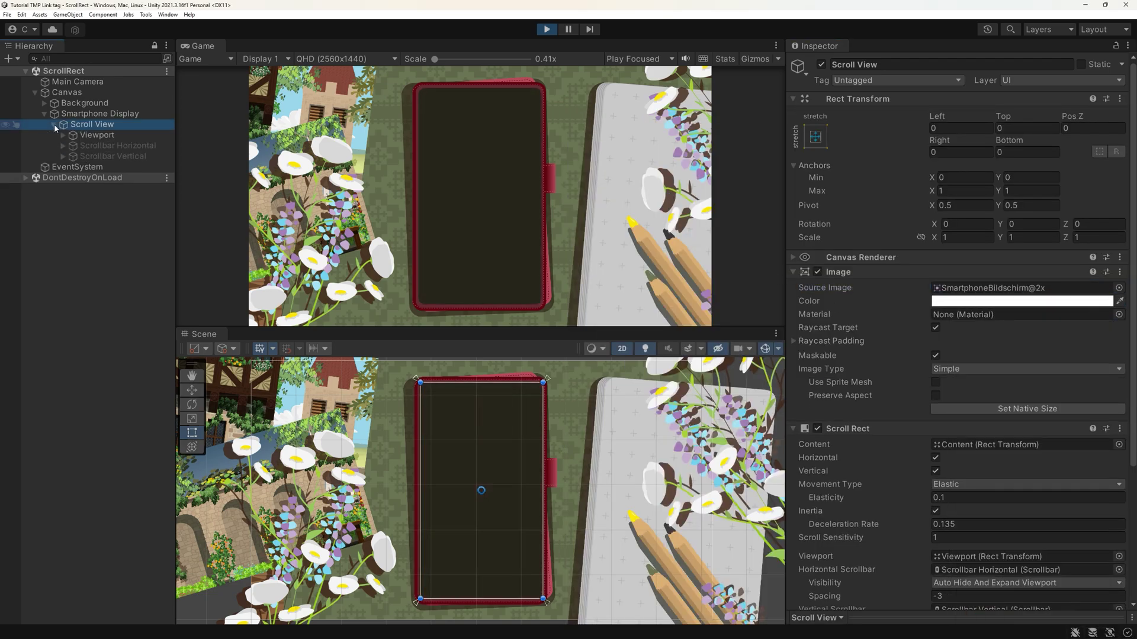
# Step: Delete Scrollbar Horizontal and turn off Horizontal in the Scroll View's Scroll Rect
pyautogui.click(120, 146)
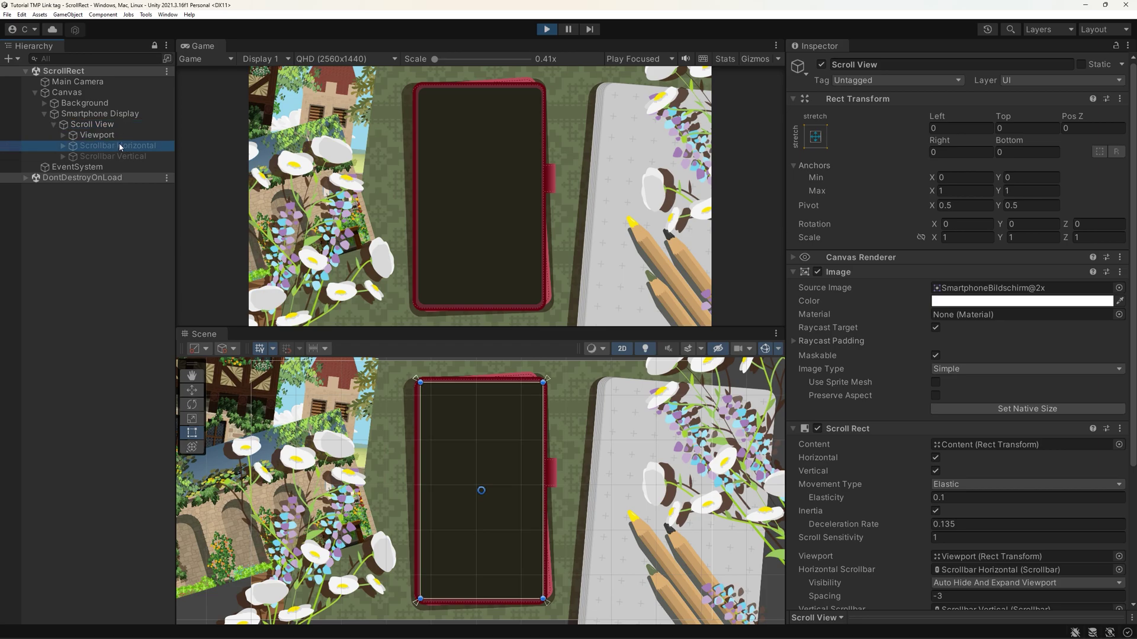
pyautogui.press('Delete')
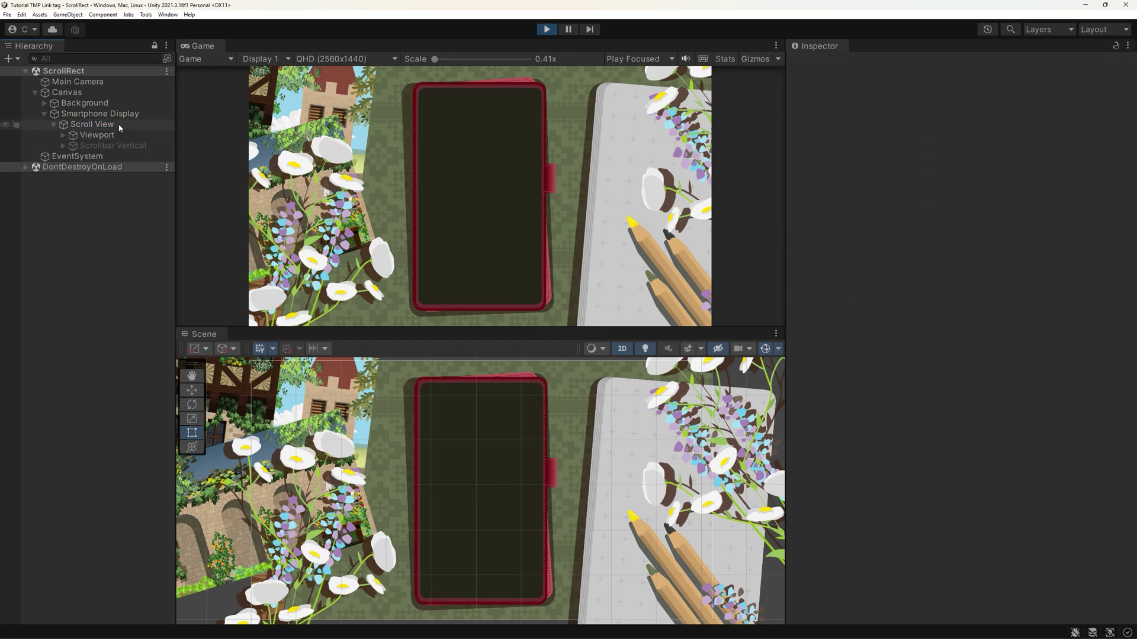
pyautogui.click(118, 124)
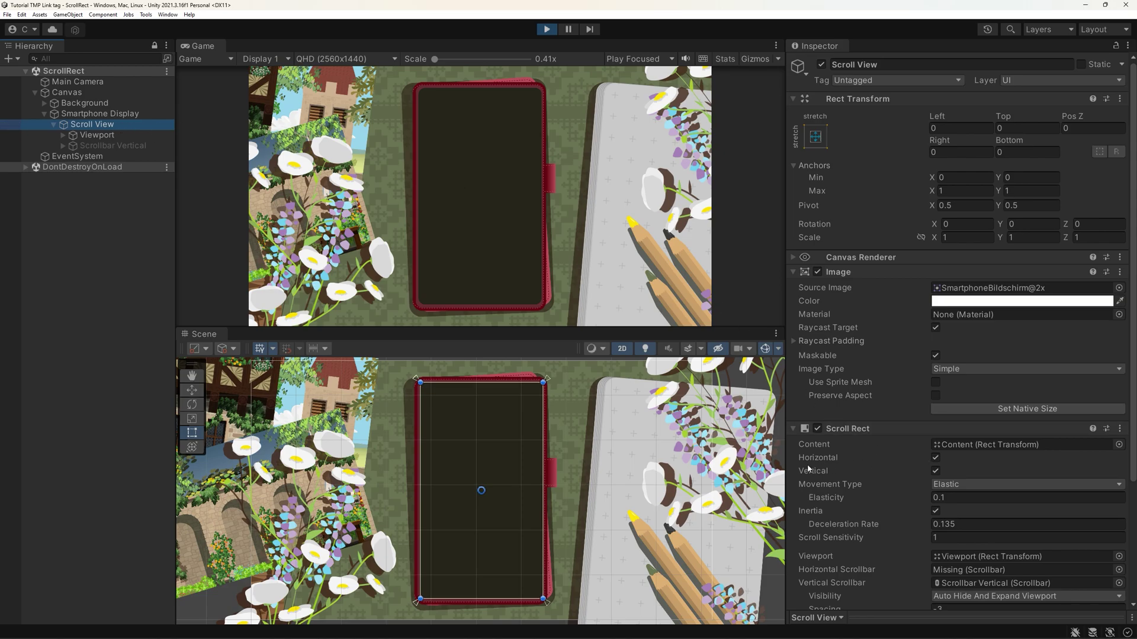
pyautogui.click(936, 458)
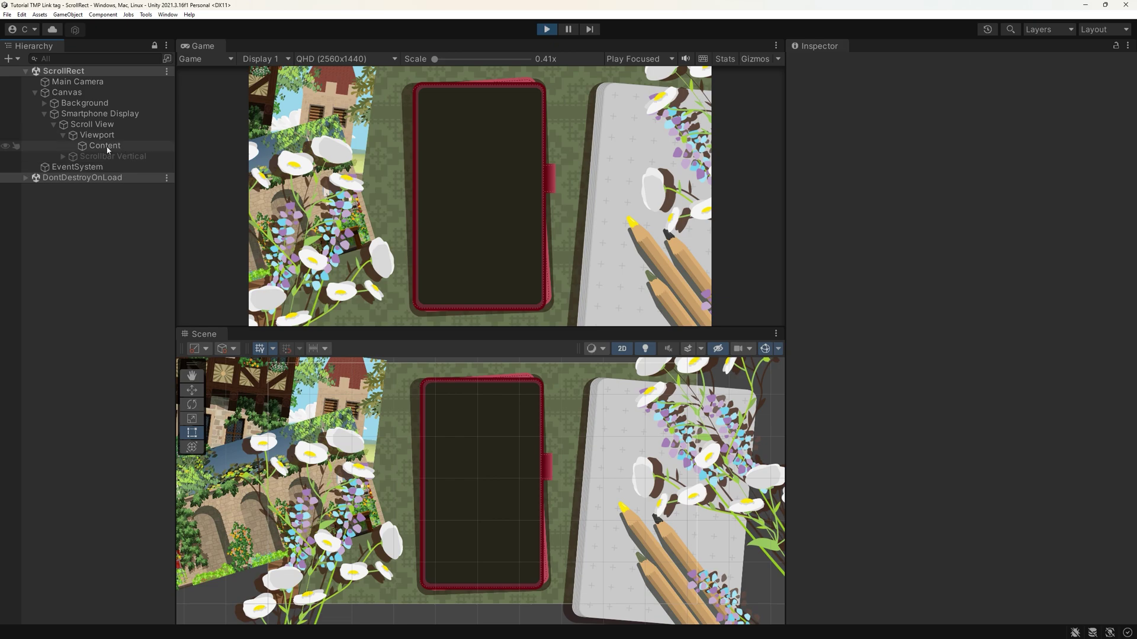
# Step: Add a TextMeshPro - Text (UI) component to the Content object
pyautogui.click(107, 148)
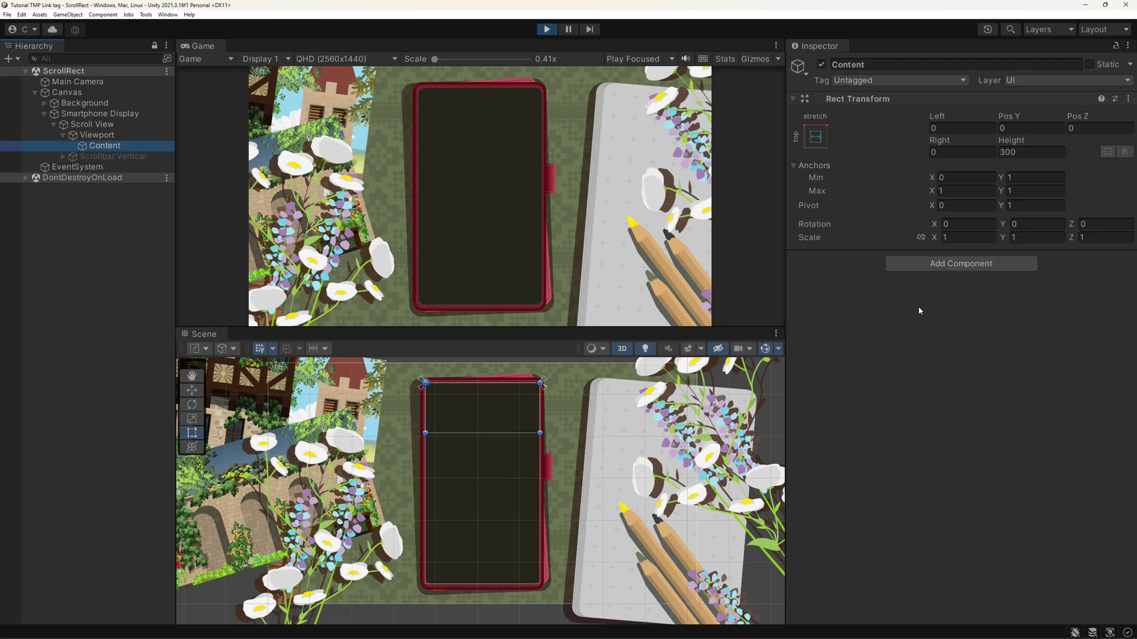
pyautogui.click(947, 265)
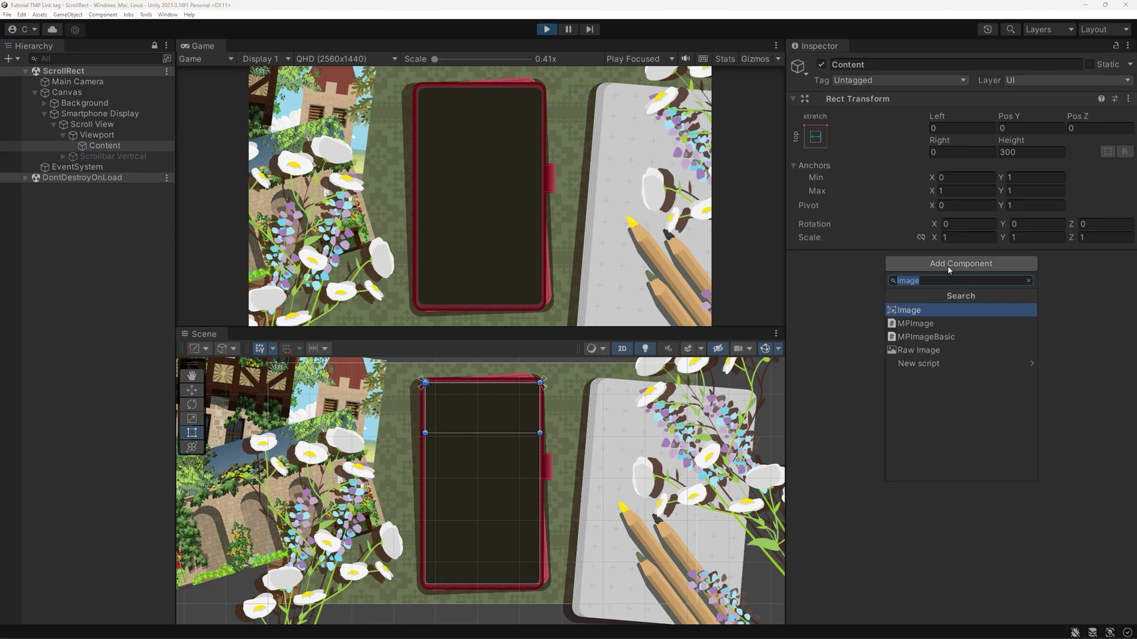
pyautogui.write('TextMesh')
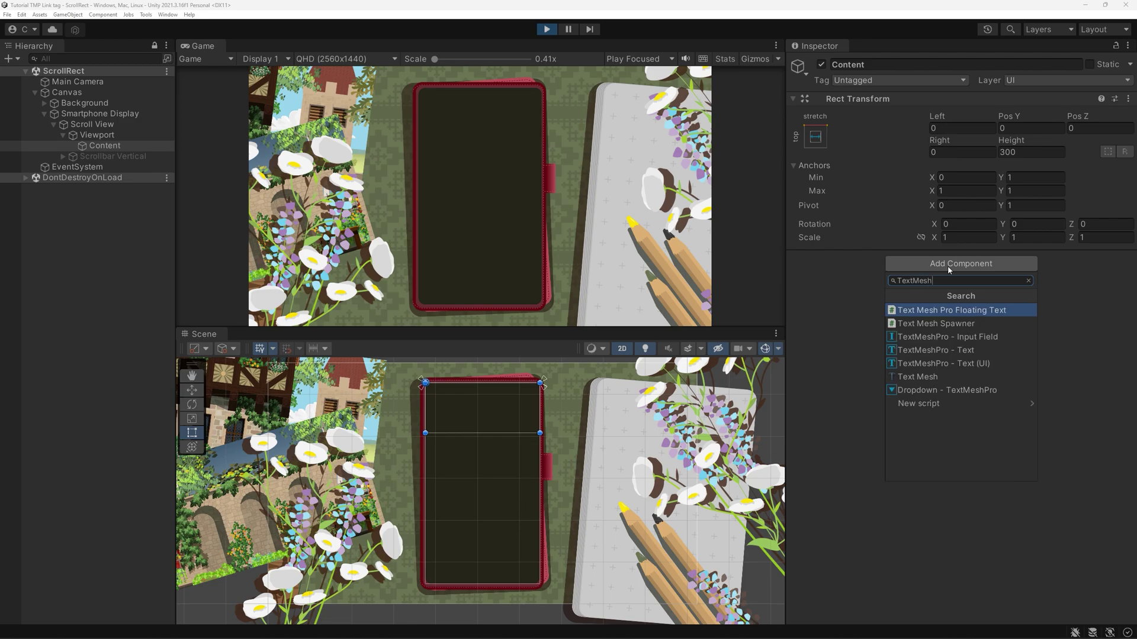
pyautogui.click(992, 363)
pyautogui.scroll(-2, 991, 363)
pyautogui.click(92, 124)
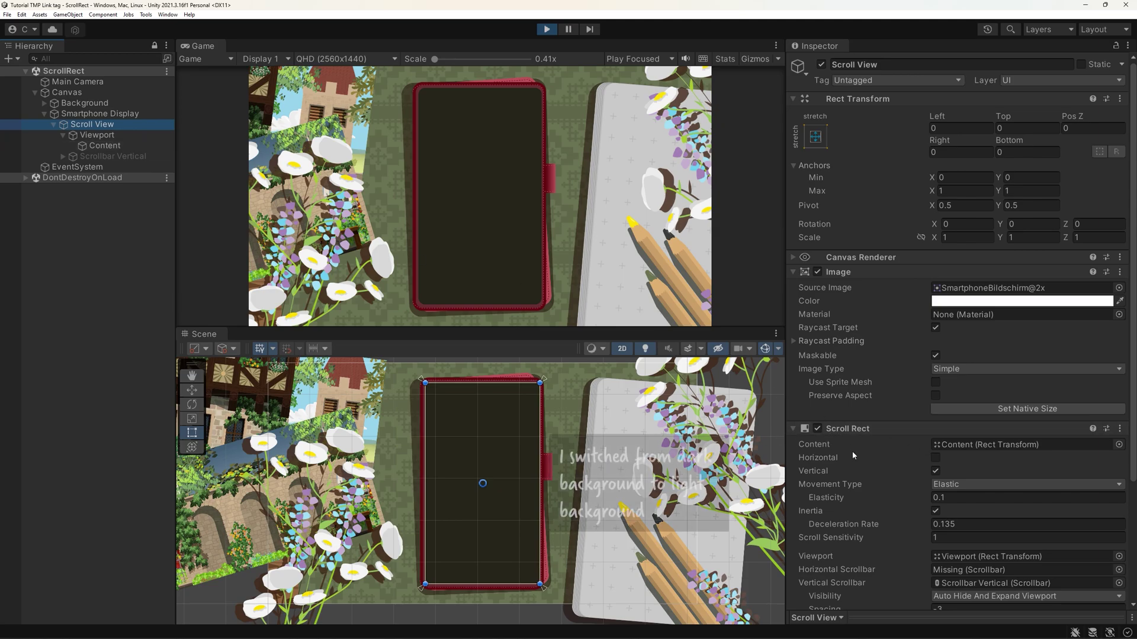
pyautogui.click(105, 146)
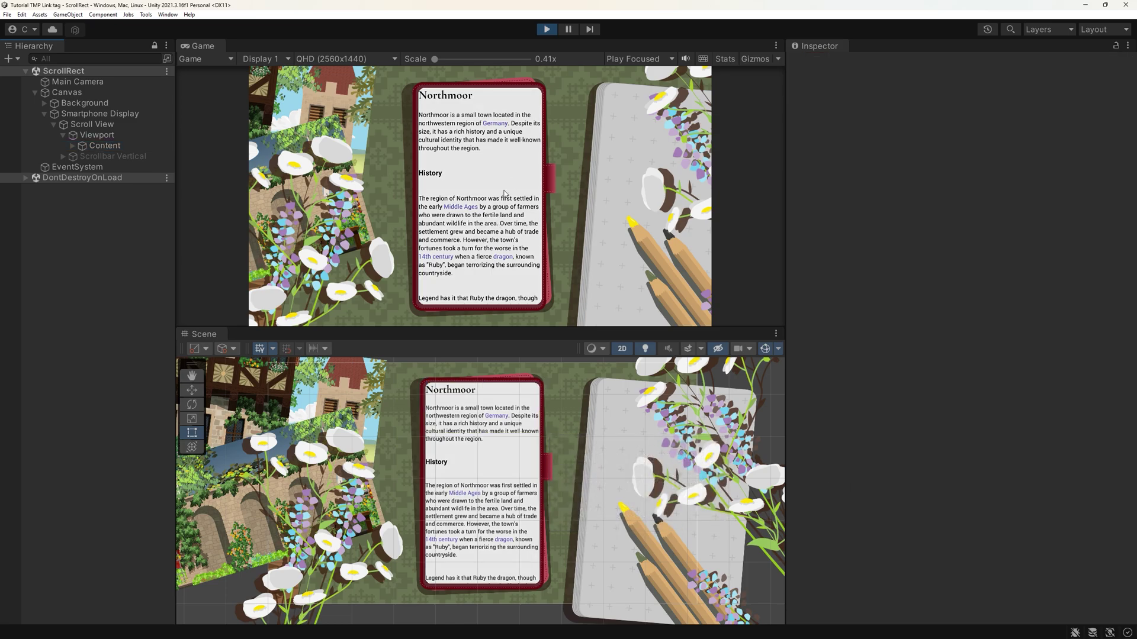
pyautogui.moveTo(505, 181); pyautogui.dragTo(503, 279)
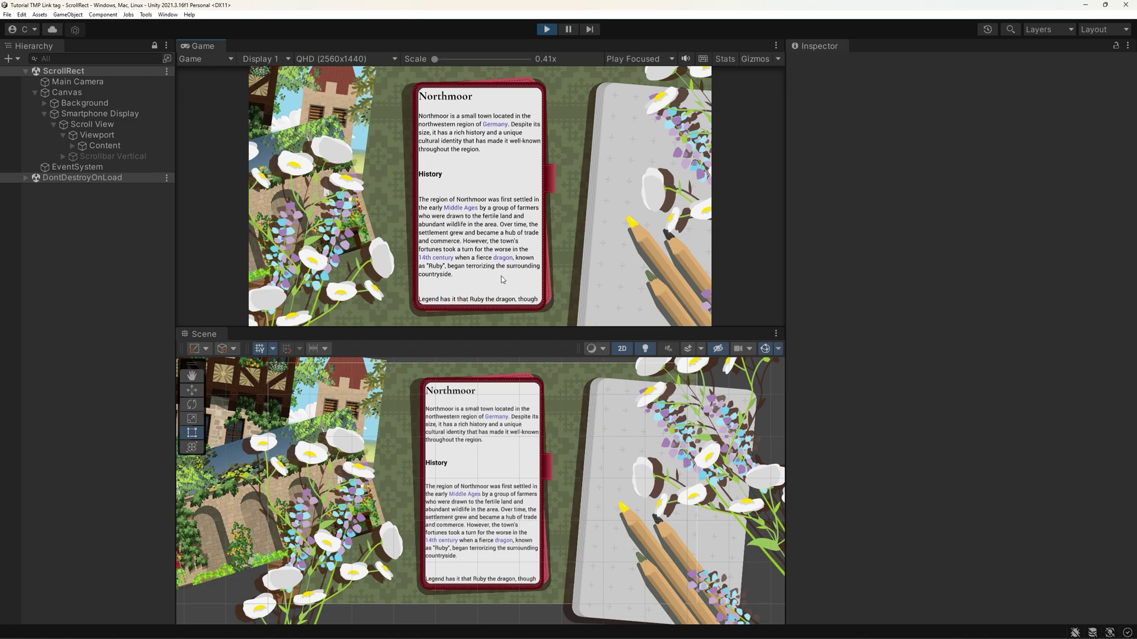
pyautogui.moveTo(512, 148); pyautogui.dragTo(477, 236)
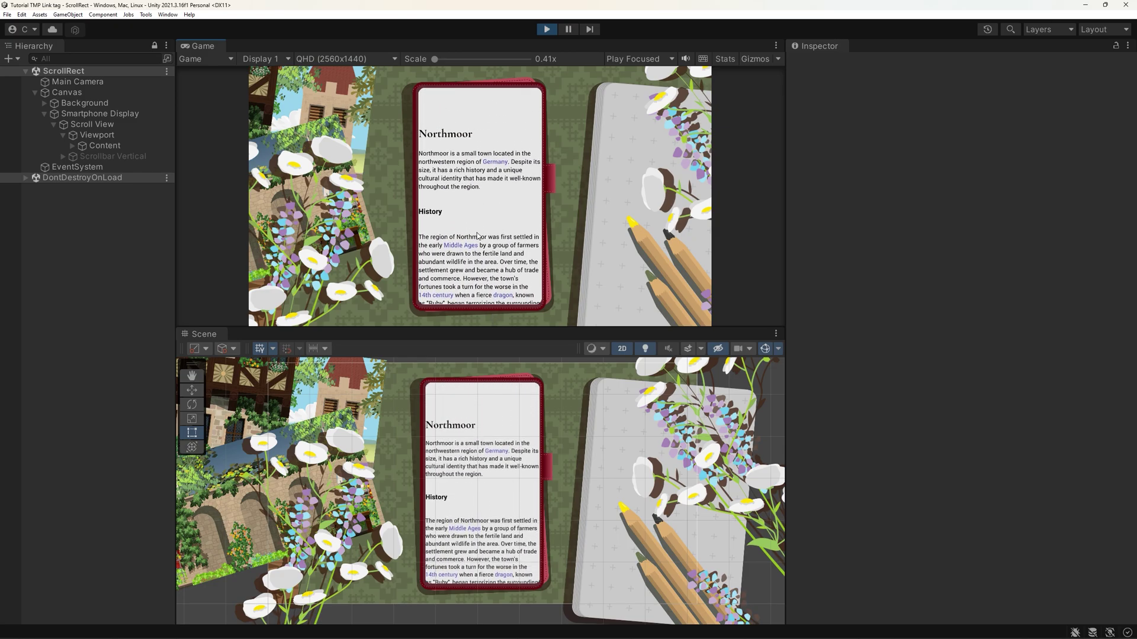
pyautogui.click(105, 146)
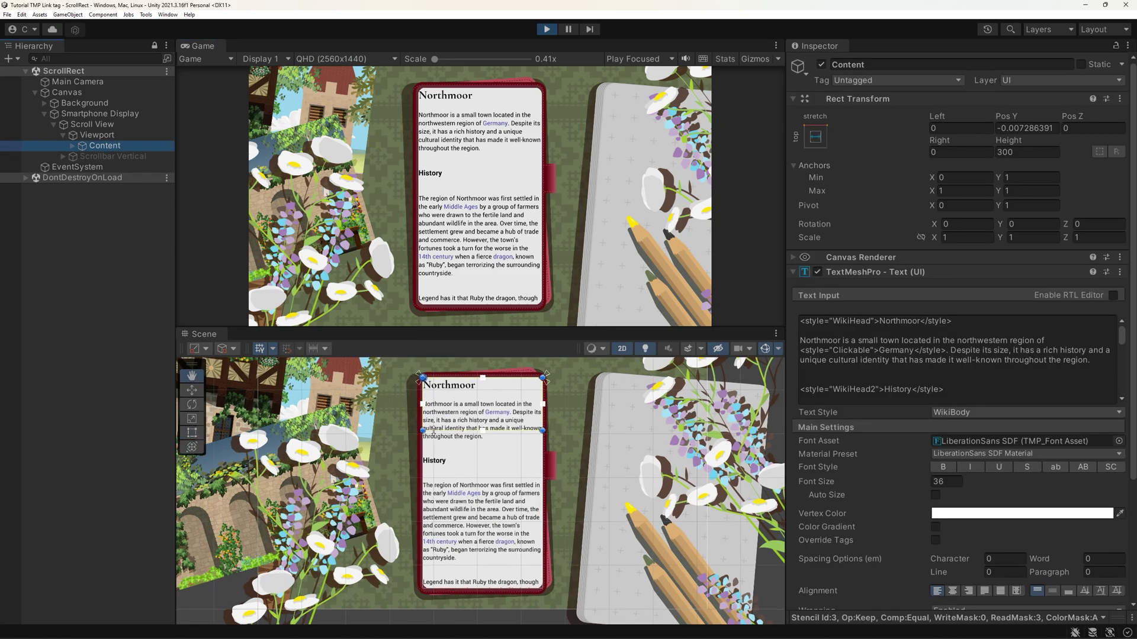
pyautogui.scroll(6, 434, 431)
pyautogui.moveTo(438, 434); pyautogui.dragTo(450, 483, button='middle')
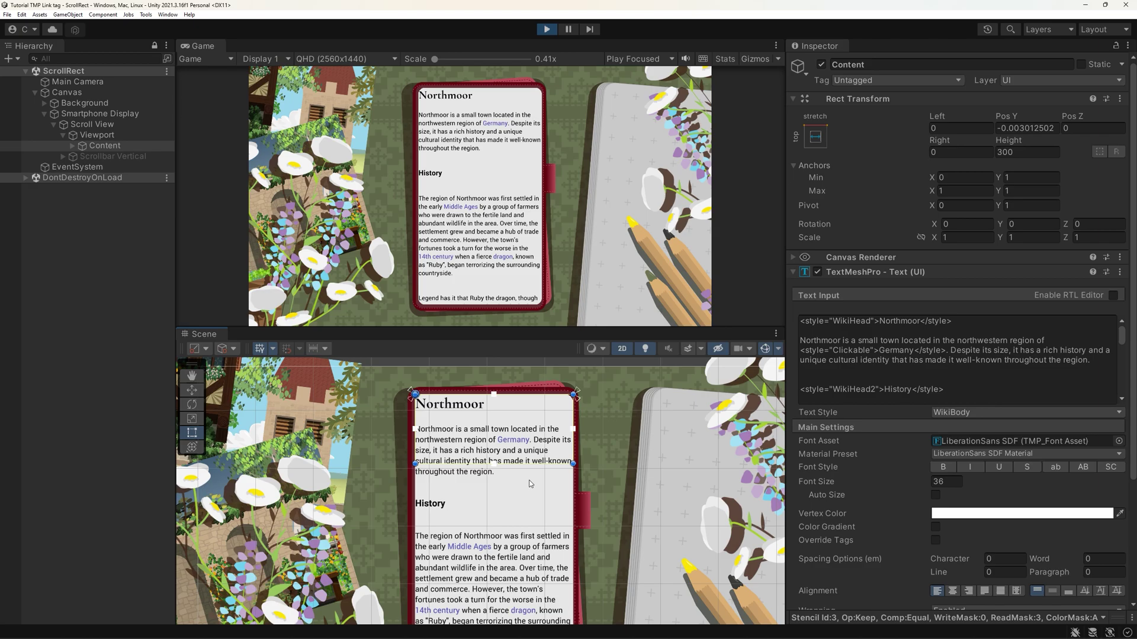
pyautogui.scroll(4, 507, 473)
pyautogui.scroll(-1, 543, 462)
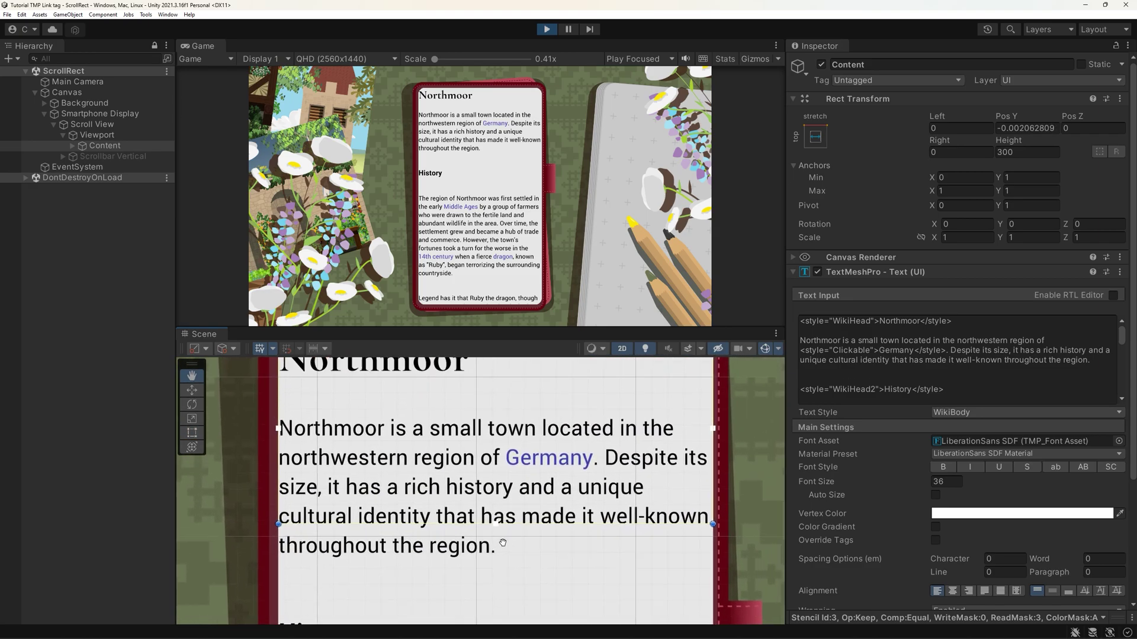
pyautogui.moveTo(499, 543); pyautogui.dragTo(494, 592, button='middle')
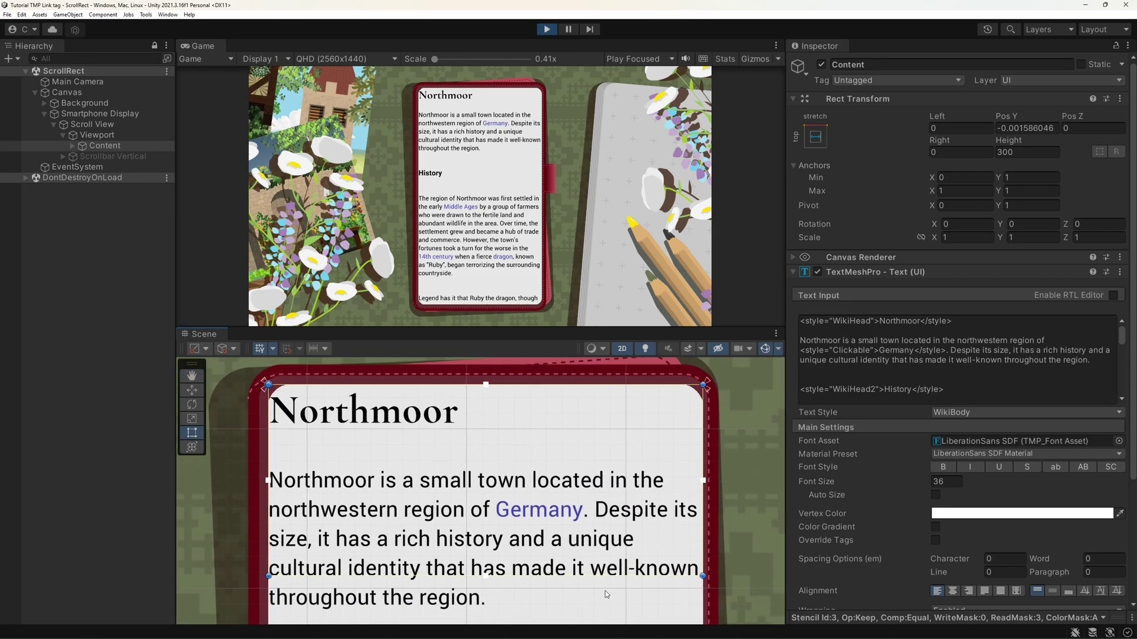
pyautogui.scroll(-5, 503, 442)
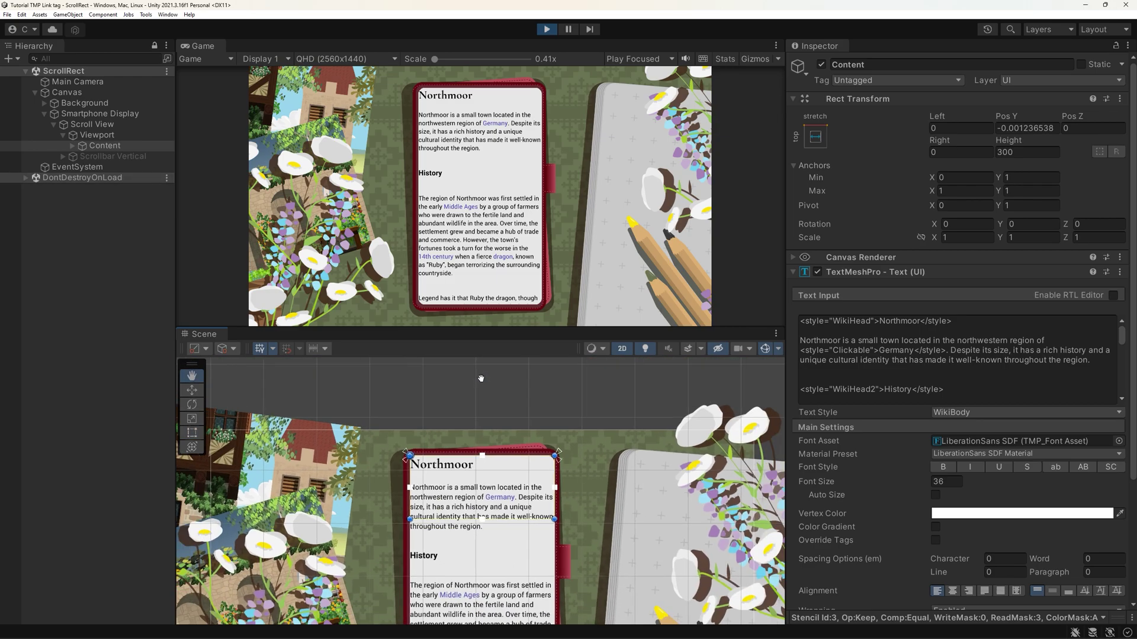
# Step: Set Content's anchors to stretch-stretch across the Viewport and its Pivot Y to 1
pyautogui.moveTo(459, 468); pyautogui.dragTo(499, 379, button='middle')
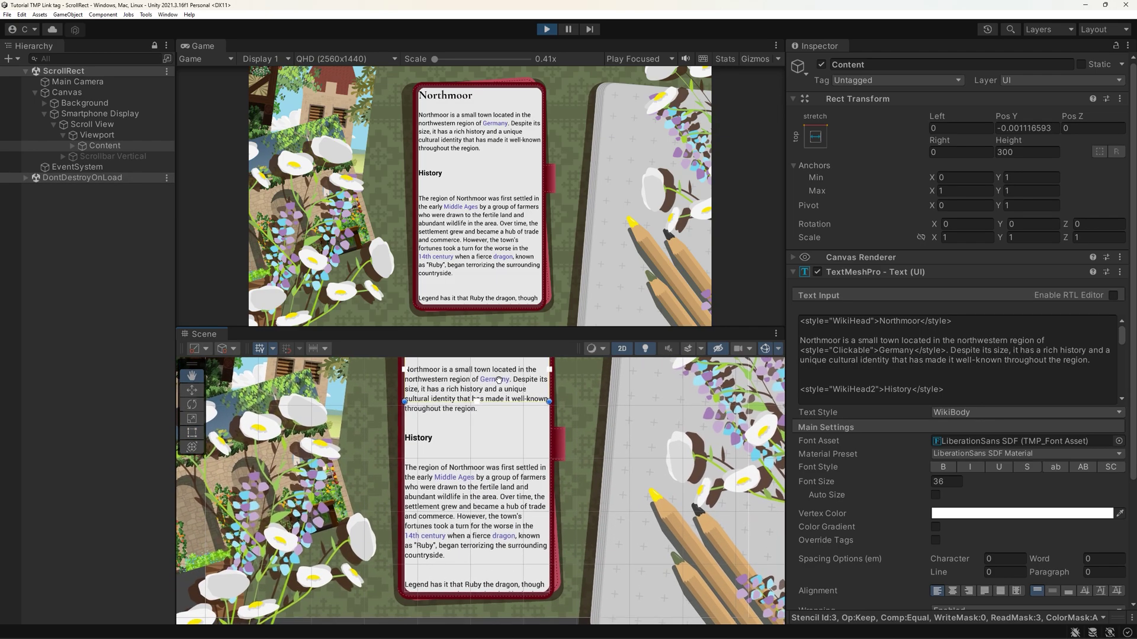
pyautogui.click(816, 138)
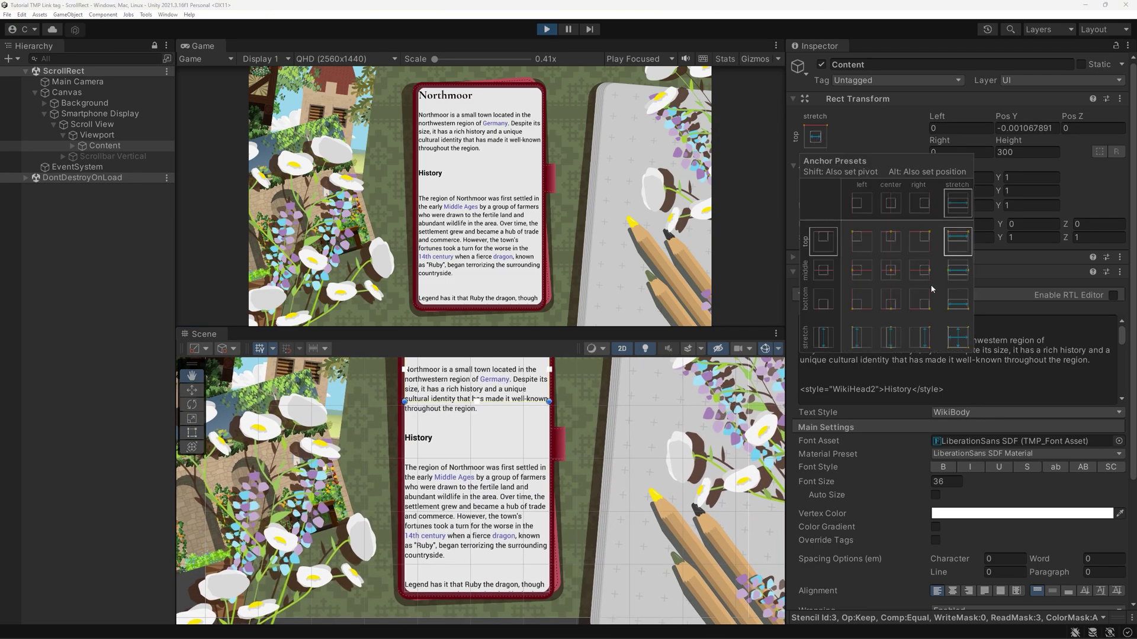
pyautogui.click(958, 343)
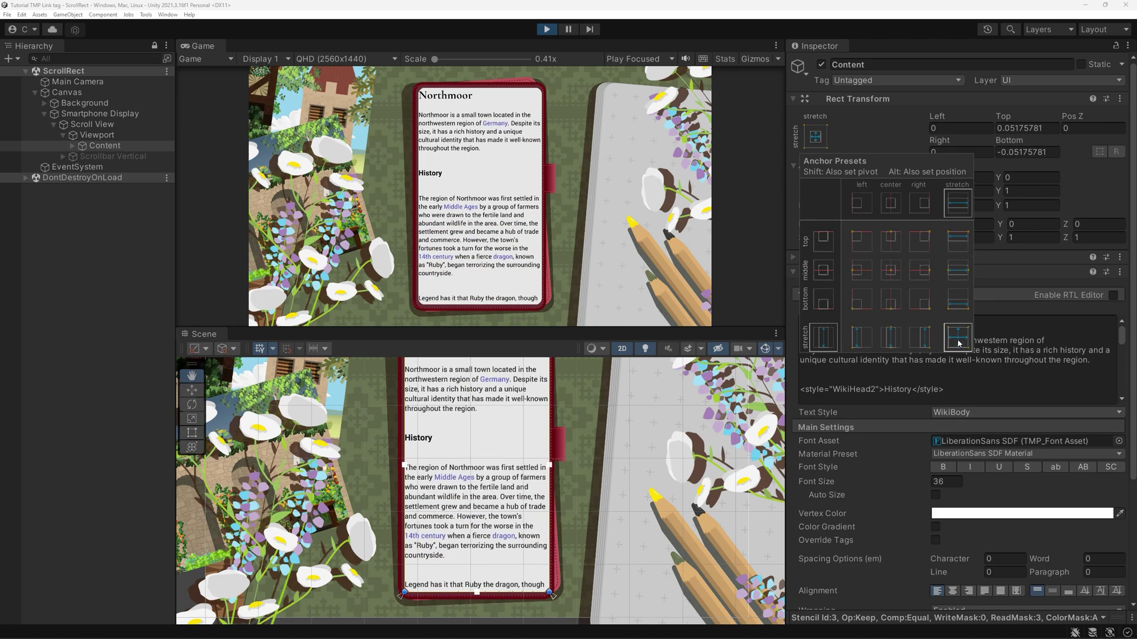
pyautogui.scroll(-7, 547, 460)
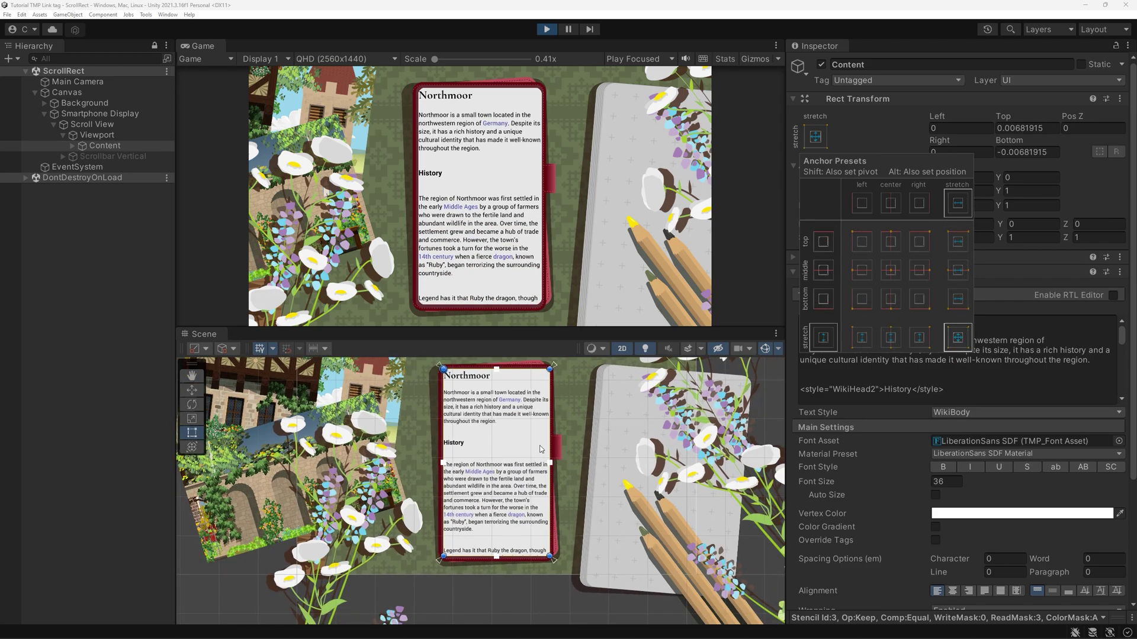
pyautogui.moveTo(547, 459); pyautogui.dragTo(527, 475, button='middle')
pyautogui.click(1006, 205)
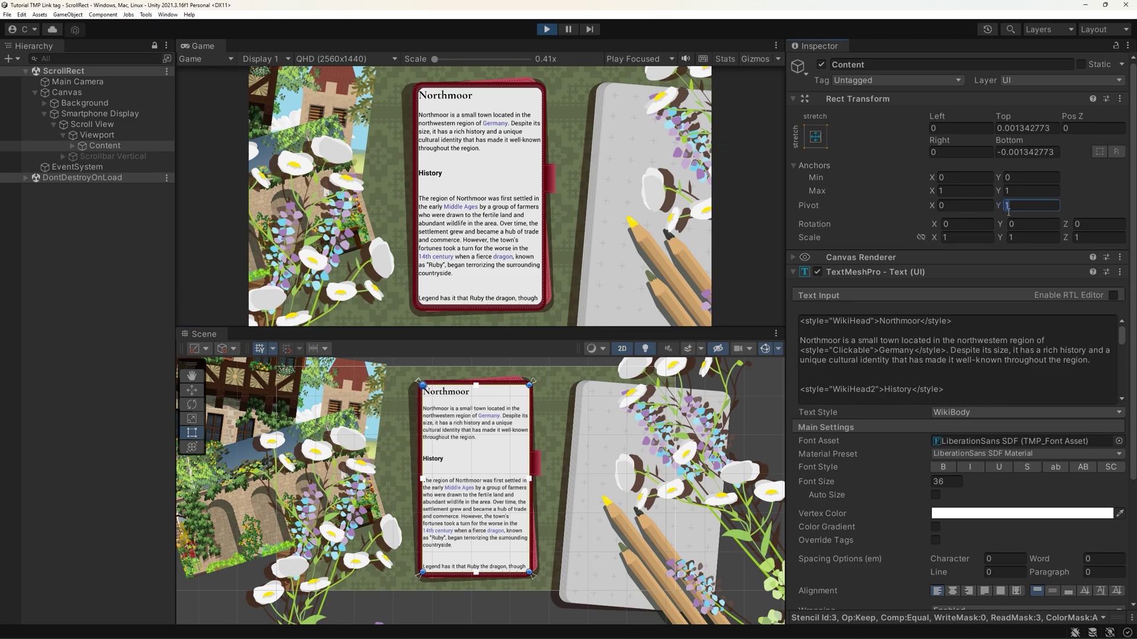
pyautogui.write('1')
pyautogui.write('0.5')
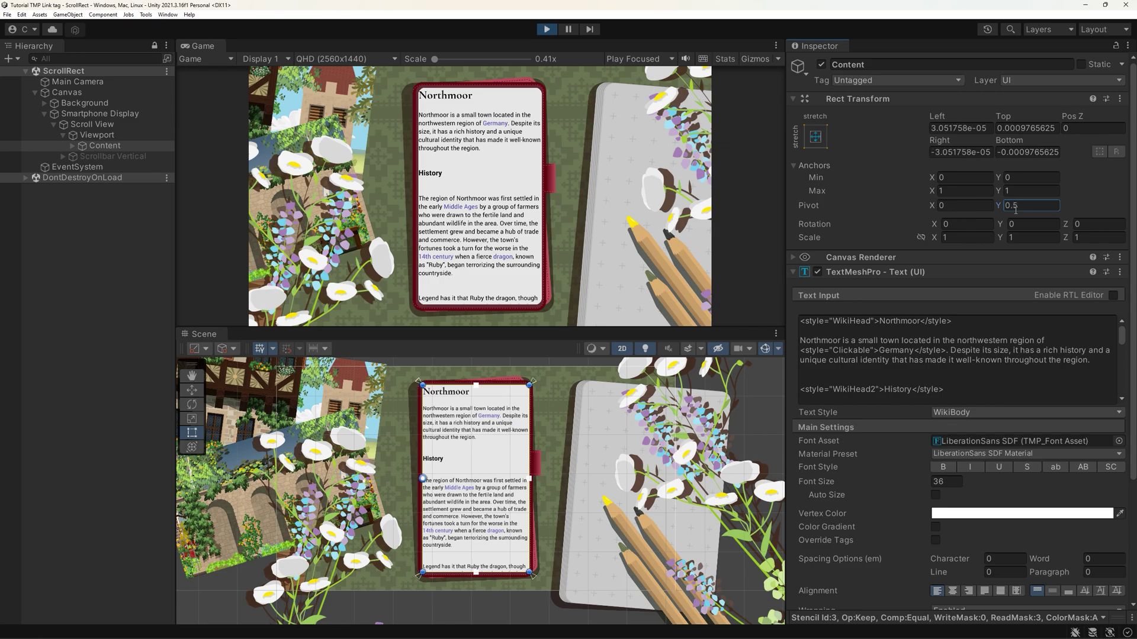
pyautogui.press('Return')
pyautogui.write('0')
pyautogui.write('1')
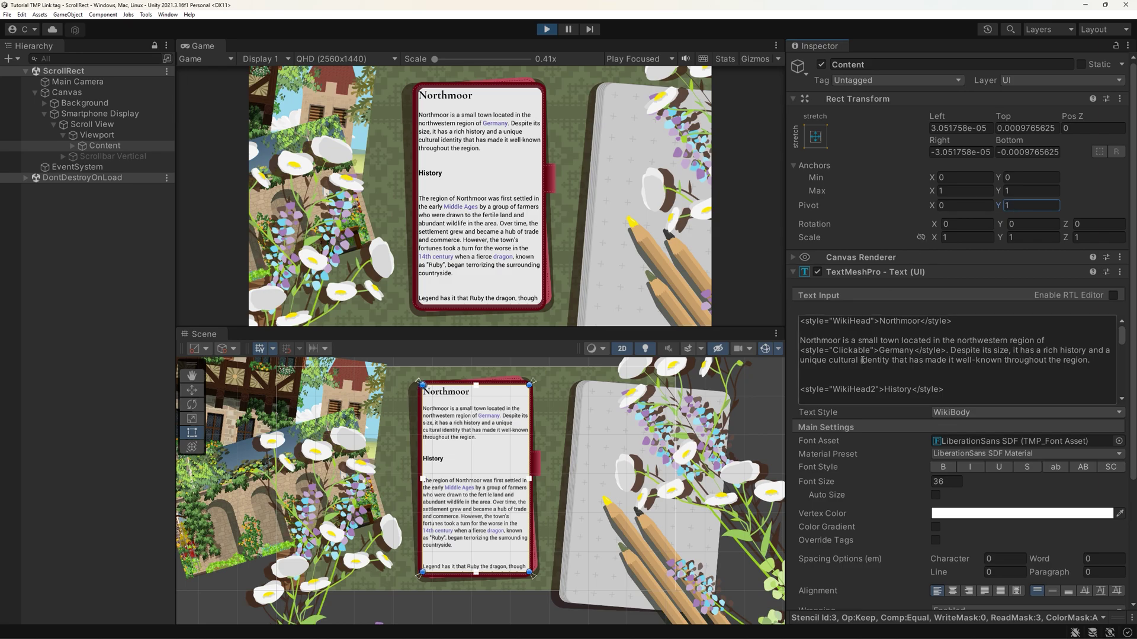
pyautogui.scroll(-1, 956, 355)
pyautogui.scroll(-2, 864, 443)
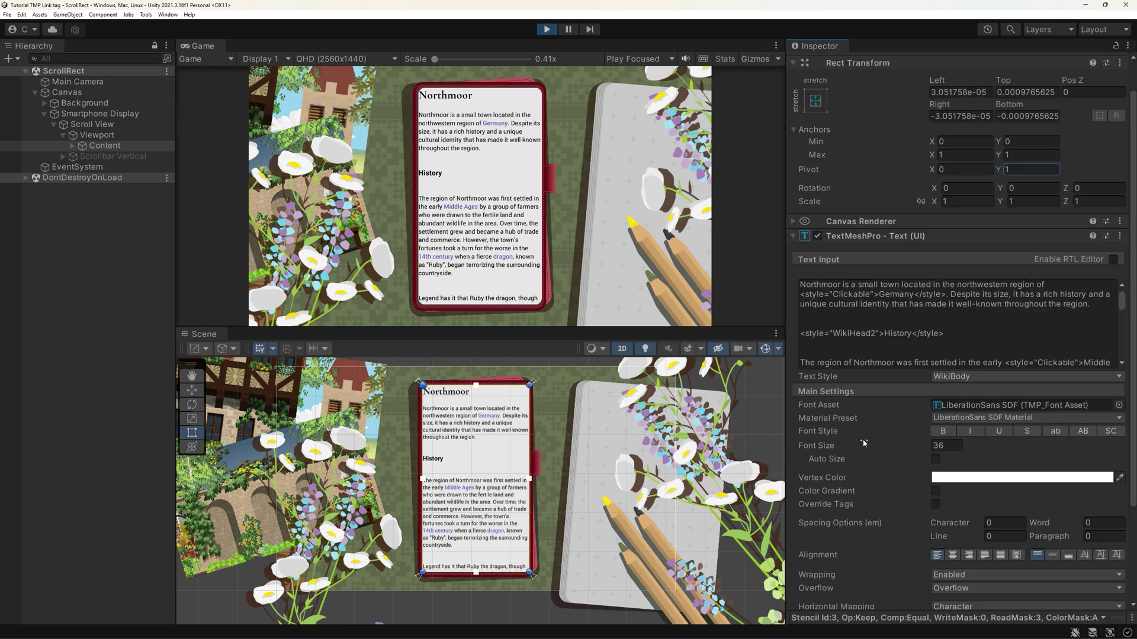
# Step: Add a Content Size Fitter to Content with Vertical Fit set to Preferred Size
pyautogui.click(794, 235)
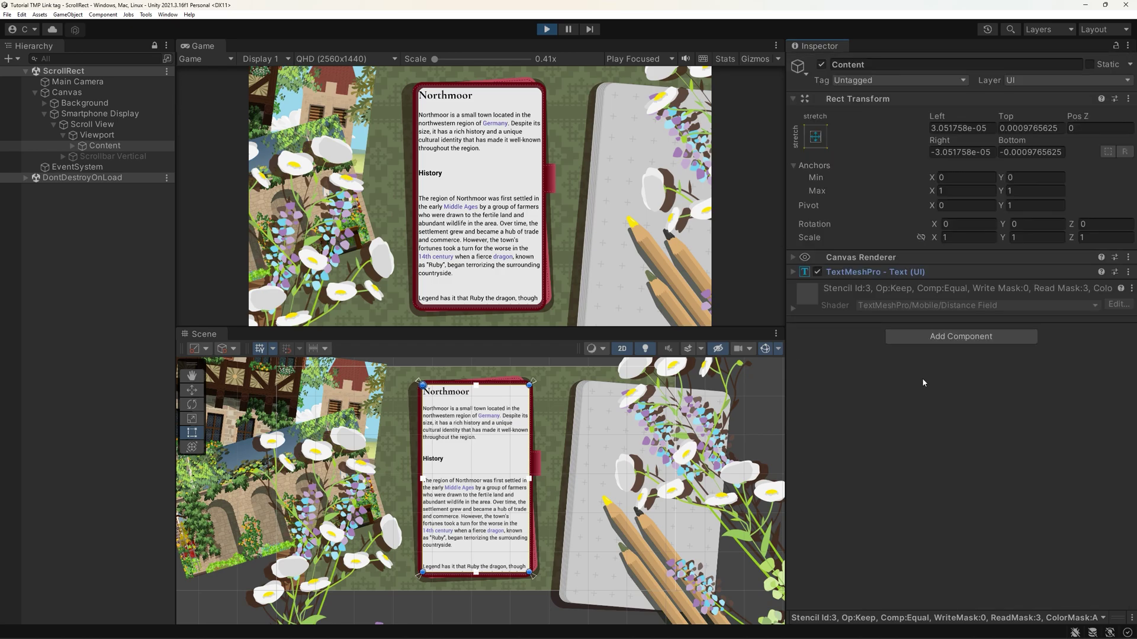
pyautogui.click(962, 337)
pyautogui.write('Content')
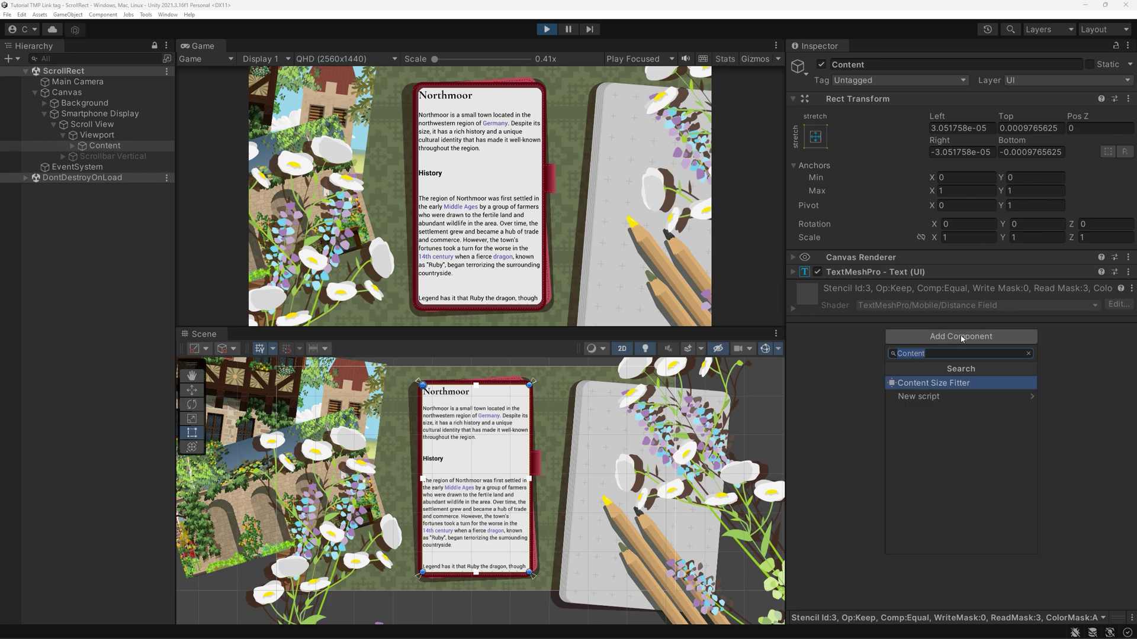
pyautogui.press('Return')
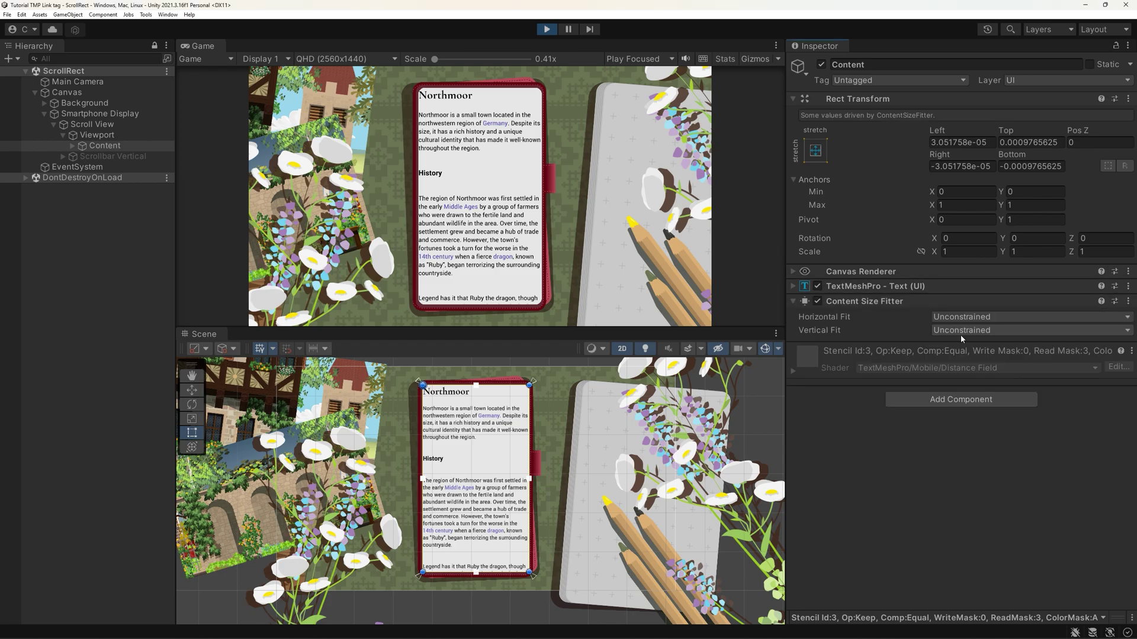
pyautogui.click(961, 333)
pyautogui.click(960, 364)
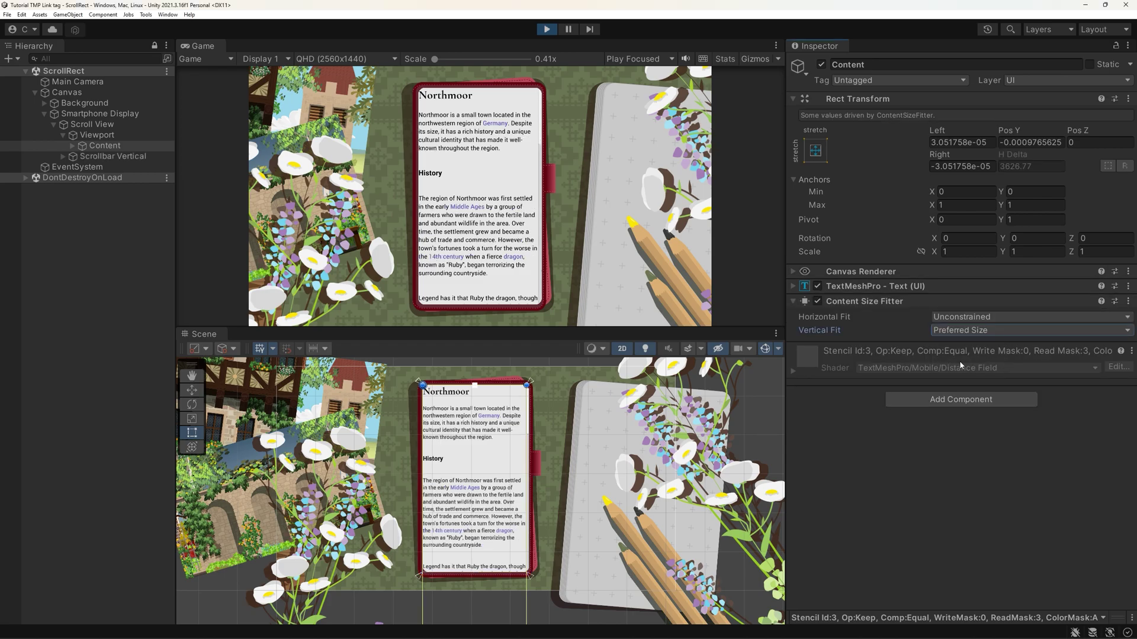
# Step: Drag the article inside the phone to check that it now scrolls
pyautogui.moveTo(514, 509); pyautogui.dragTo(525, 406, button='middle')
pyautogui.moveTo(545, 564)
pyautogui.mouseDown(button='middle')
pyautogui.moveTo(550, 281)
pyautogui.moveTo(545, 563)
pyautogui.mouseUp(button='middle')
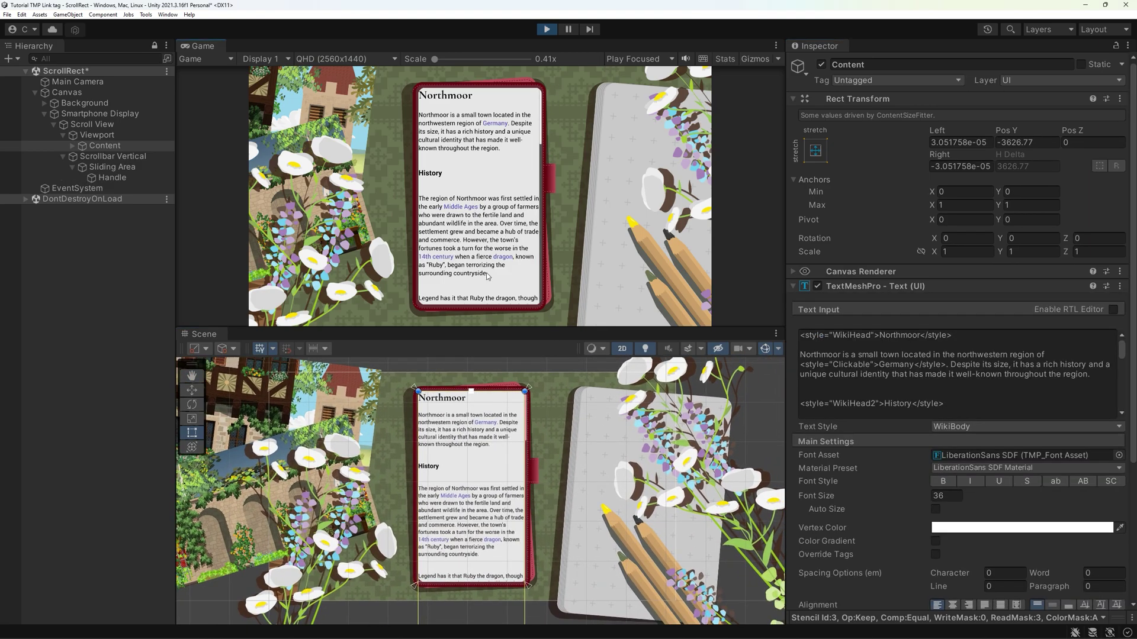
pyautogui.moveTo(488, 276); pyautogui.dragTo(508, 121)
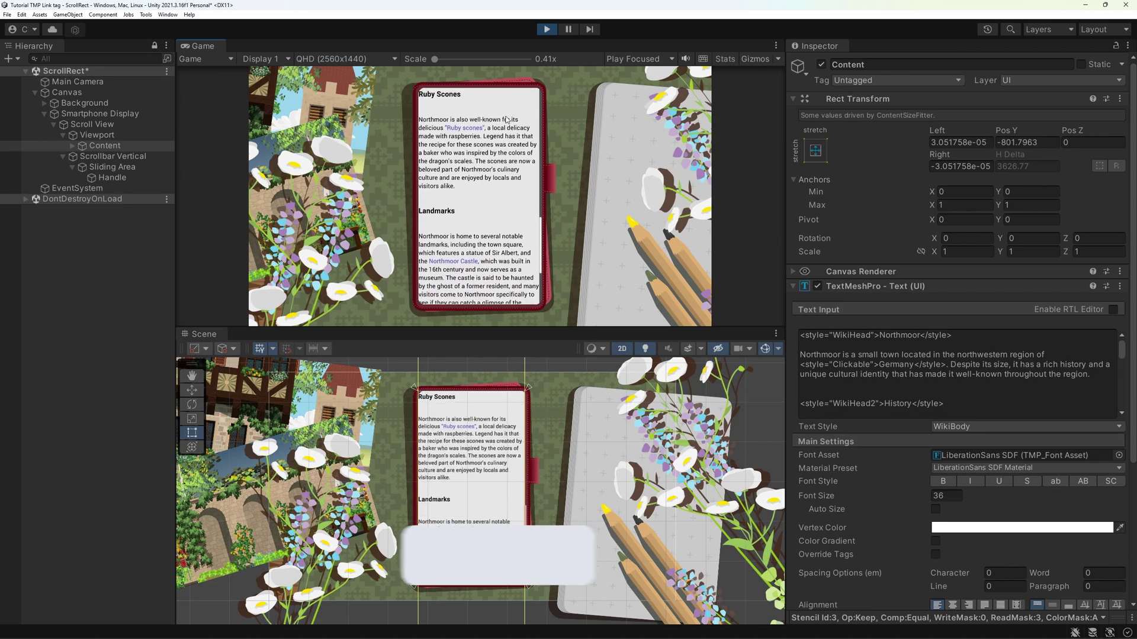
# Step: Drag and scroll the article inside the phone to test scrolling
pyautogui.moveTo(497, 245); pyautogui.dragTo(504, 118)
pyautogui.scroll(15, 502, 117)
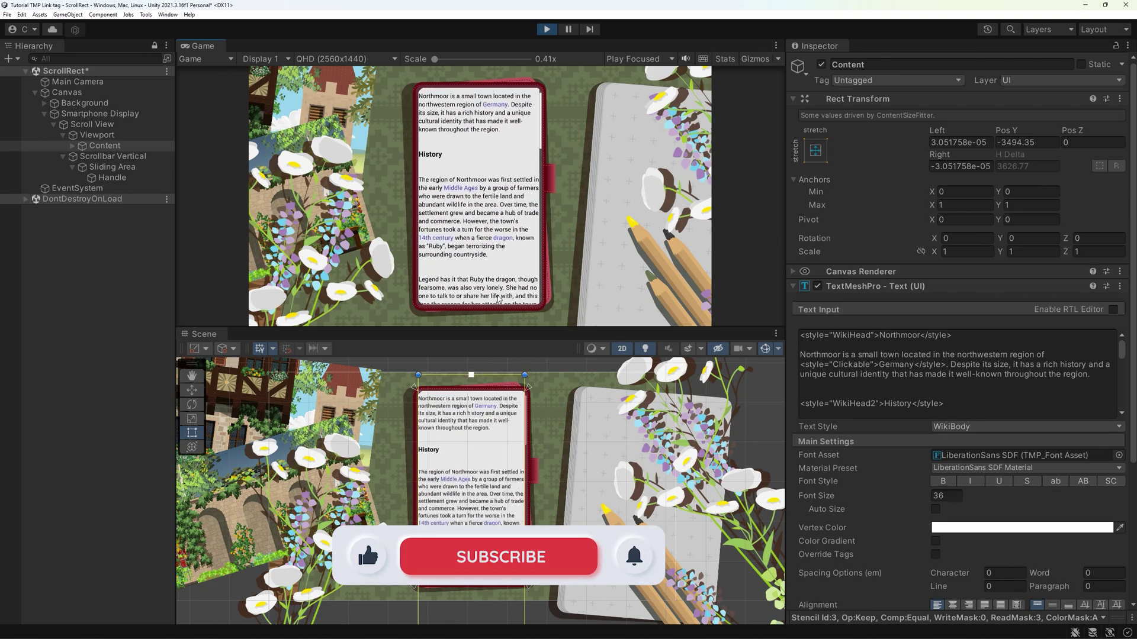
pyautogui.scroll(-5, 861, 465)
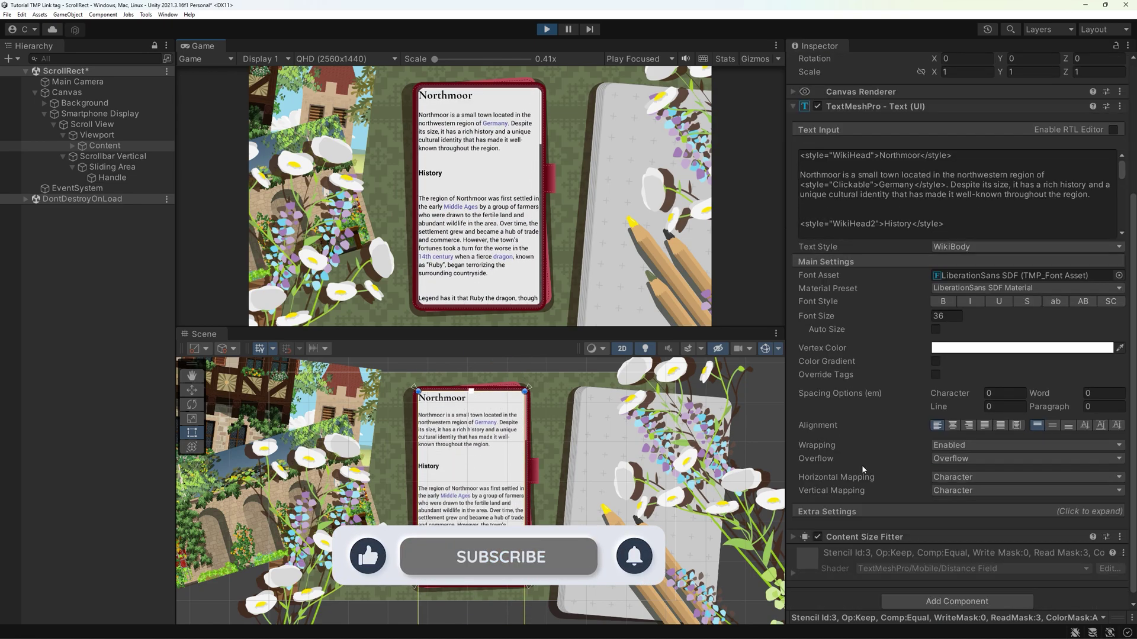
# Step: Set the TextMeshPro margins to 50 on the left, top, right and bottom
pyautogui.click(833, 504)
pyautogui.scroll(-3, 833, 501)
pyautogui.click(943, 424)
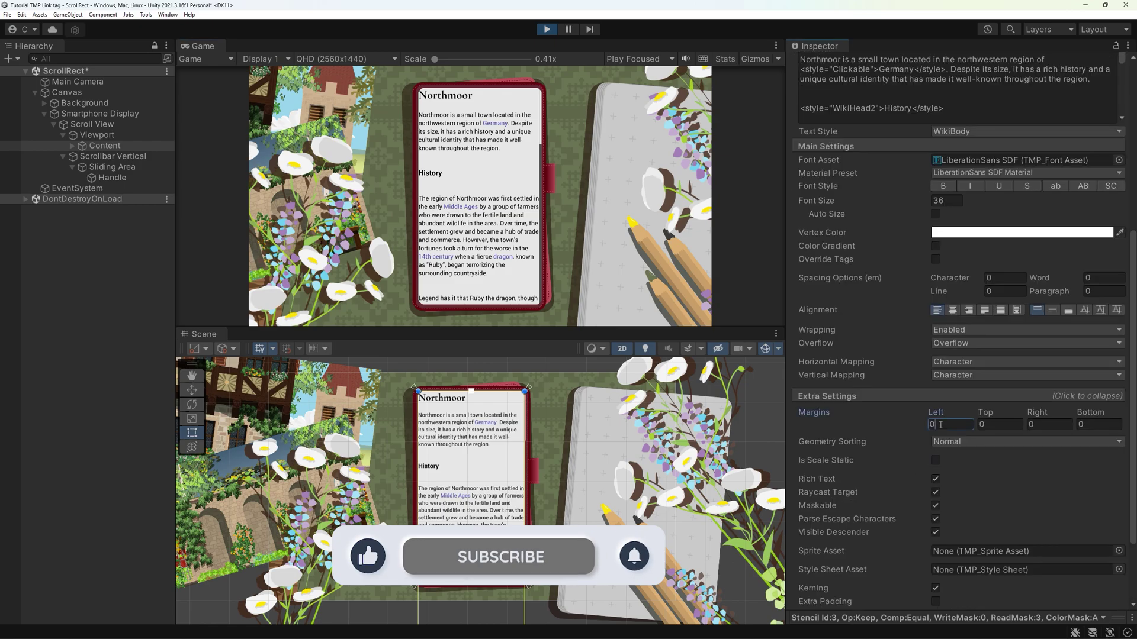
pyautogui.write('50')
pyautogui.press('Tab')
pyautogui.write('50')
pyautogui.press('Tab')
pyautogui.write('50')
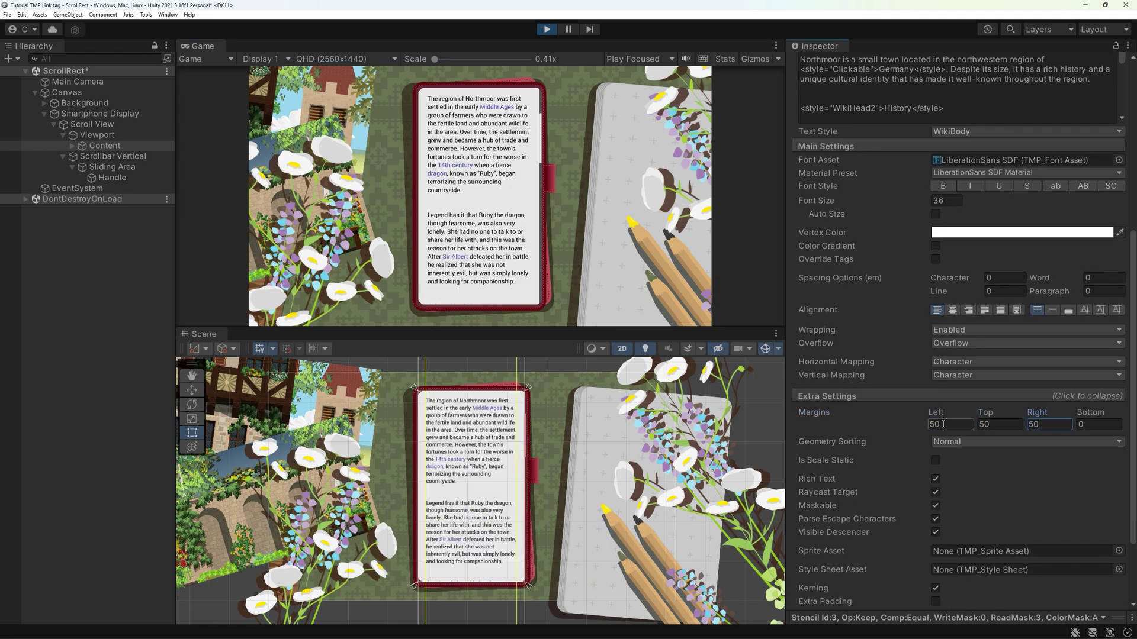
pyautogui.press('Tab')
pyautogui.write('50')
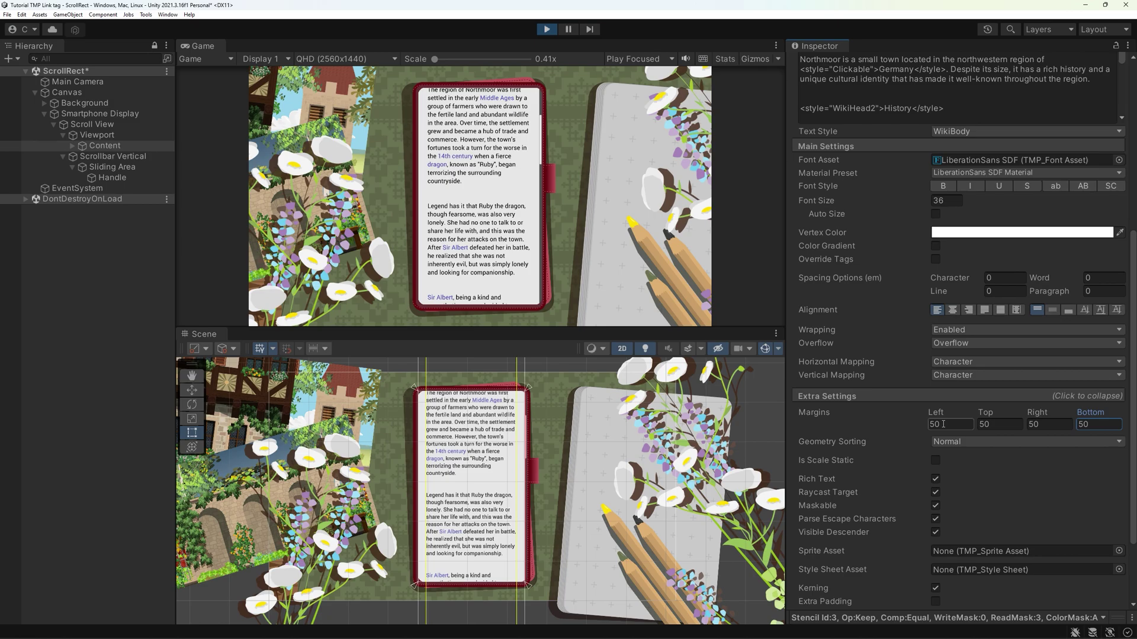
# Step: Pull the article back up to the Northmoor heading
pyautogui.moveTo(495, 154); pyautogui.dragTo(502, 290)
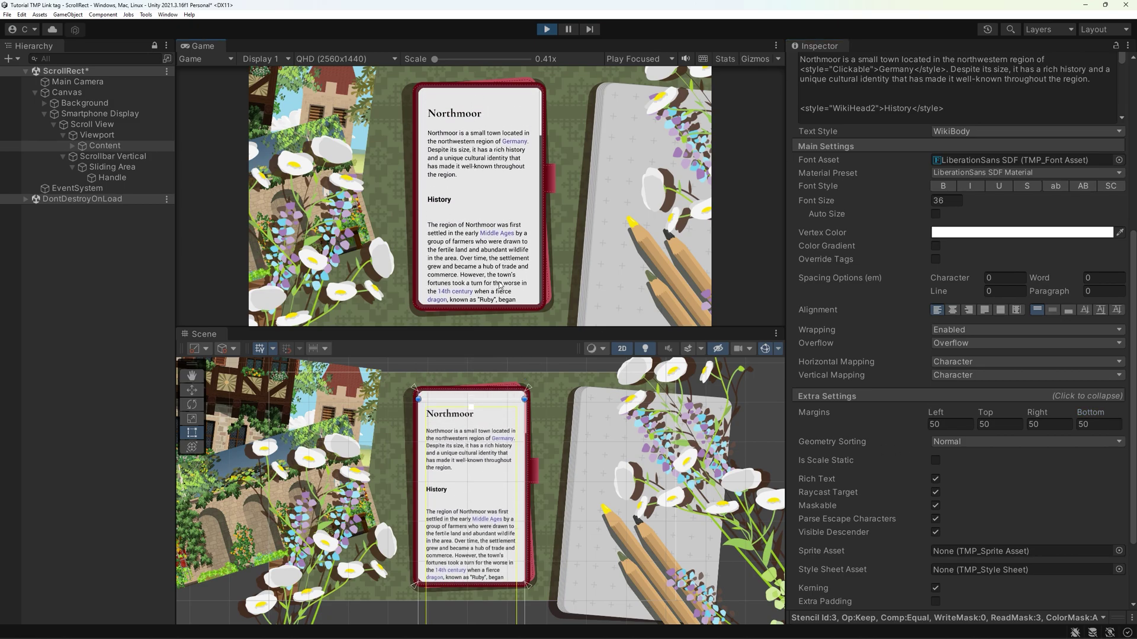
pyautogui.scroll(-15, 487, 299)
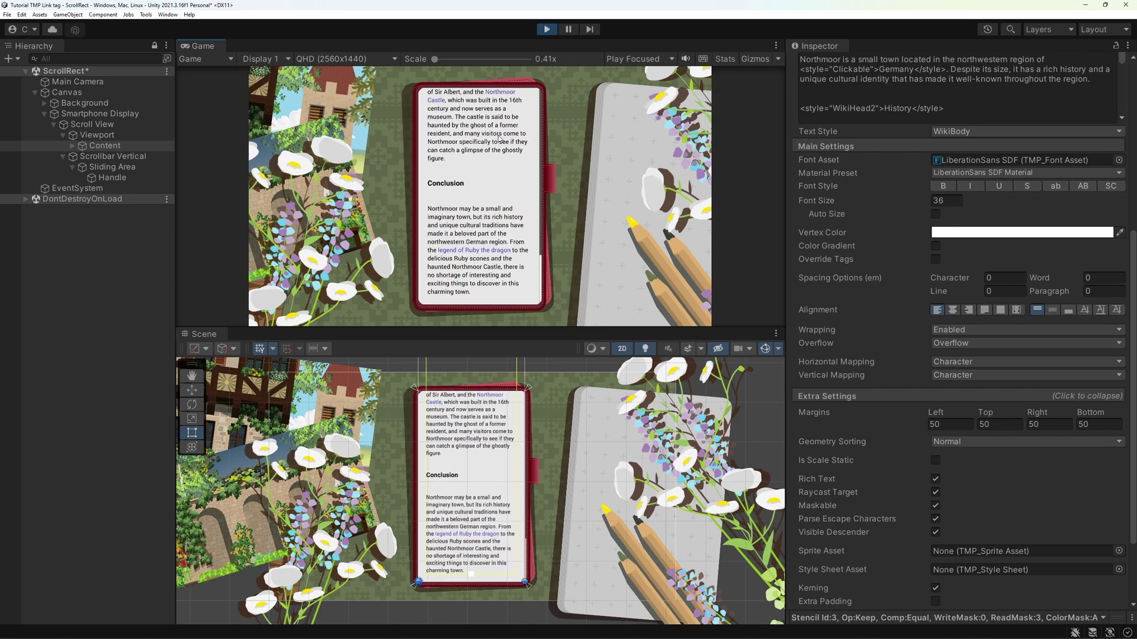
pyautogui.scroll(15, 498, 116)
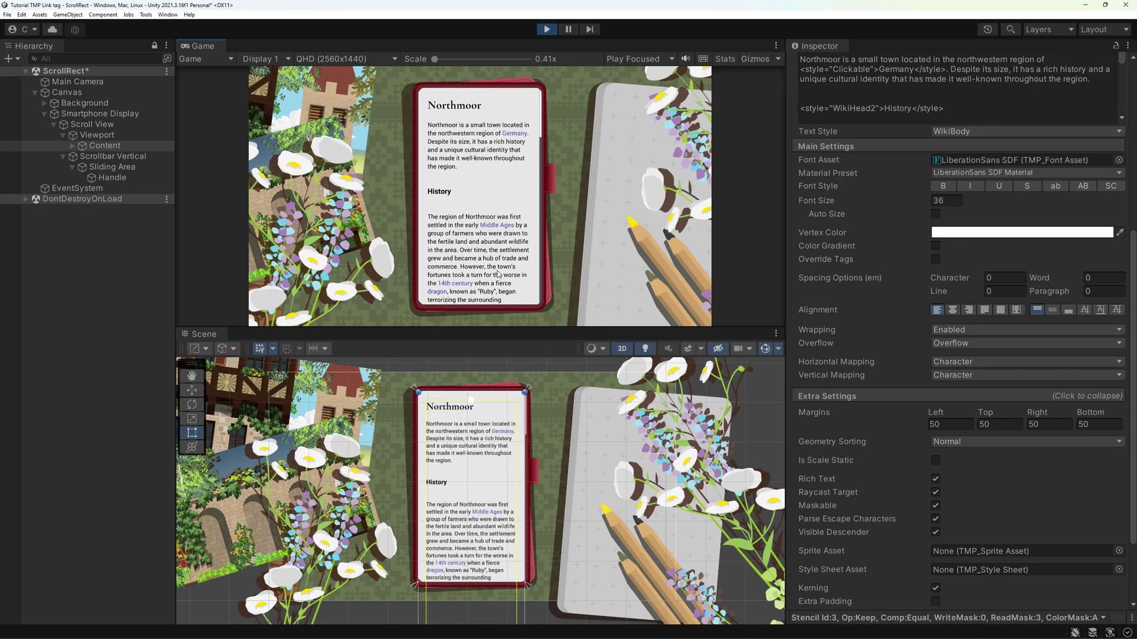
# Step: Anchor Scrollbar Vertical with the right-stretch preset and set its Pos X to 1
pyautogui.click(118, 157)
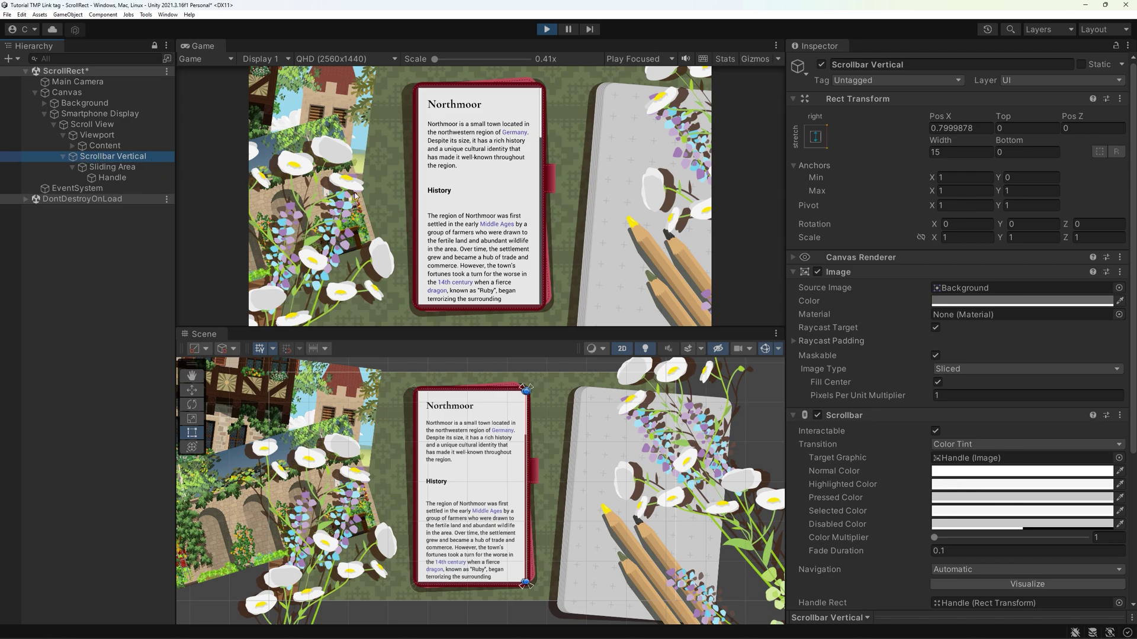
pyautogui.click(816, 137)
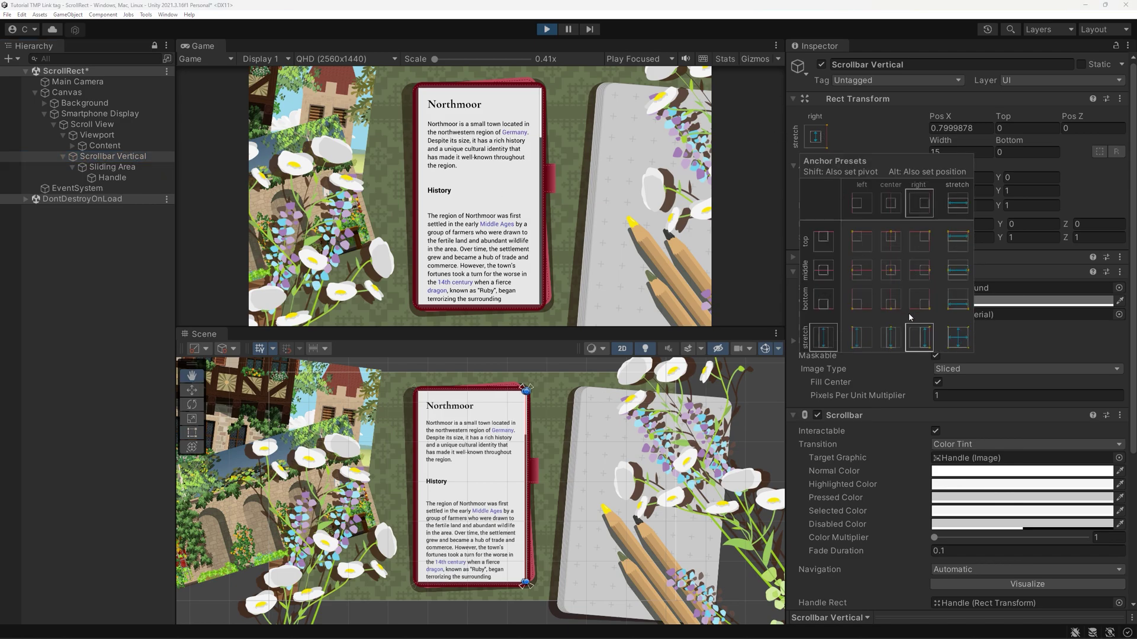
pyautogui.keyDown('alt'); pyautogui.click(927, 345); pyautogui.keyUp('alt')
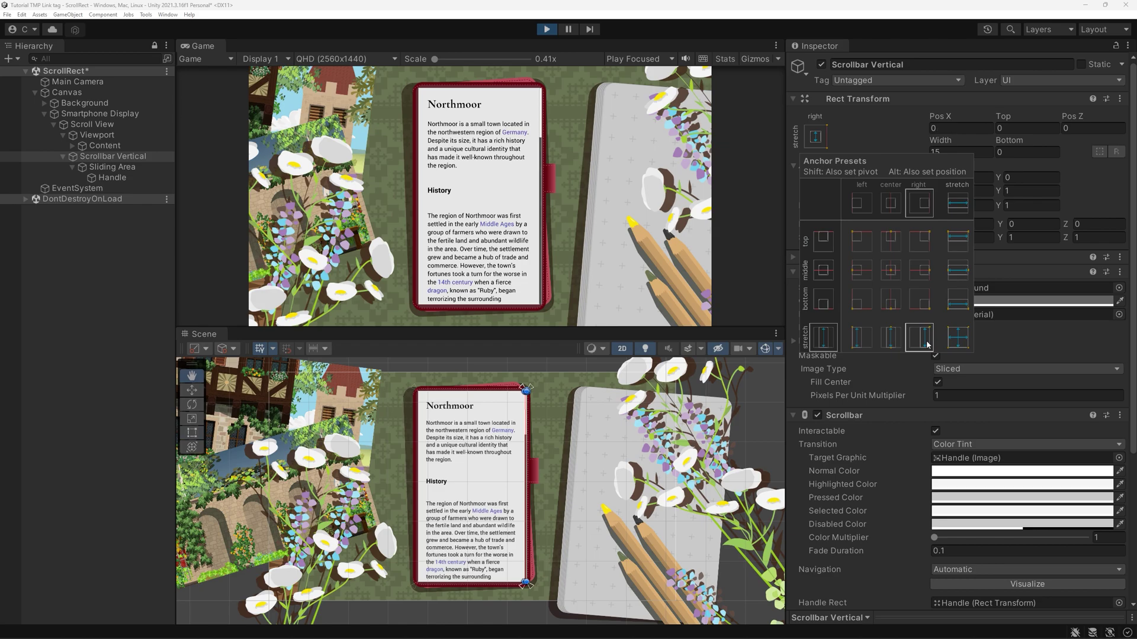
pyautogui.keyDown('alt'); pyautogui.doubleClick(927, 345); pyautogui.keyUp('alt')
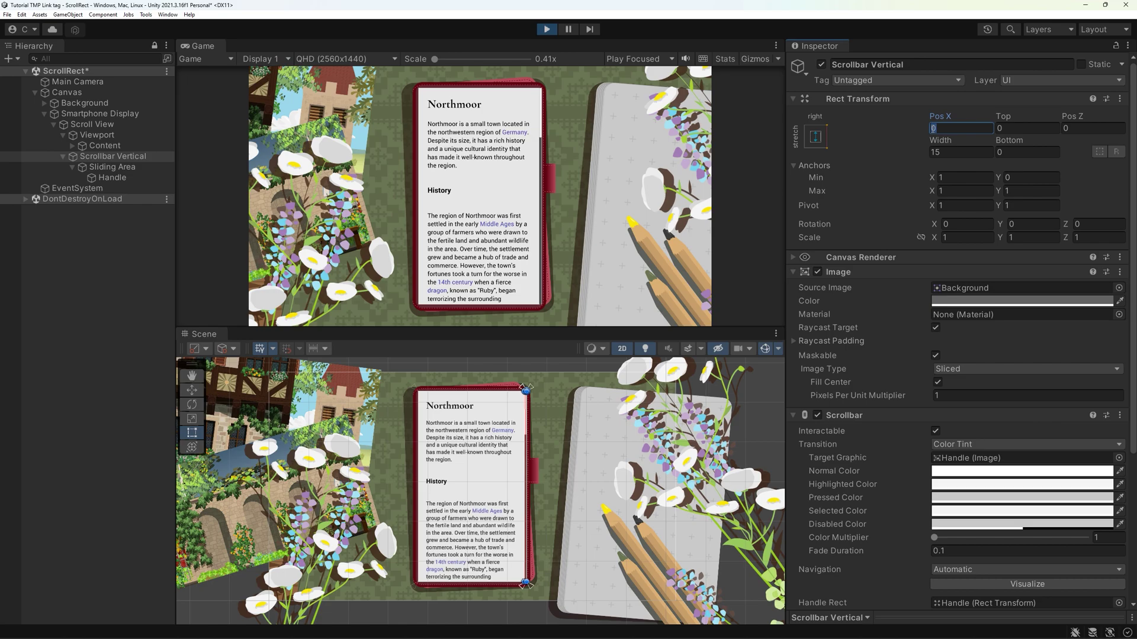
pyautogui.write('1')
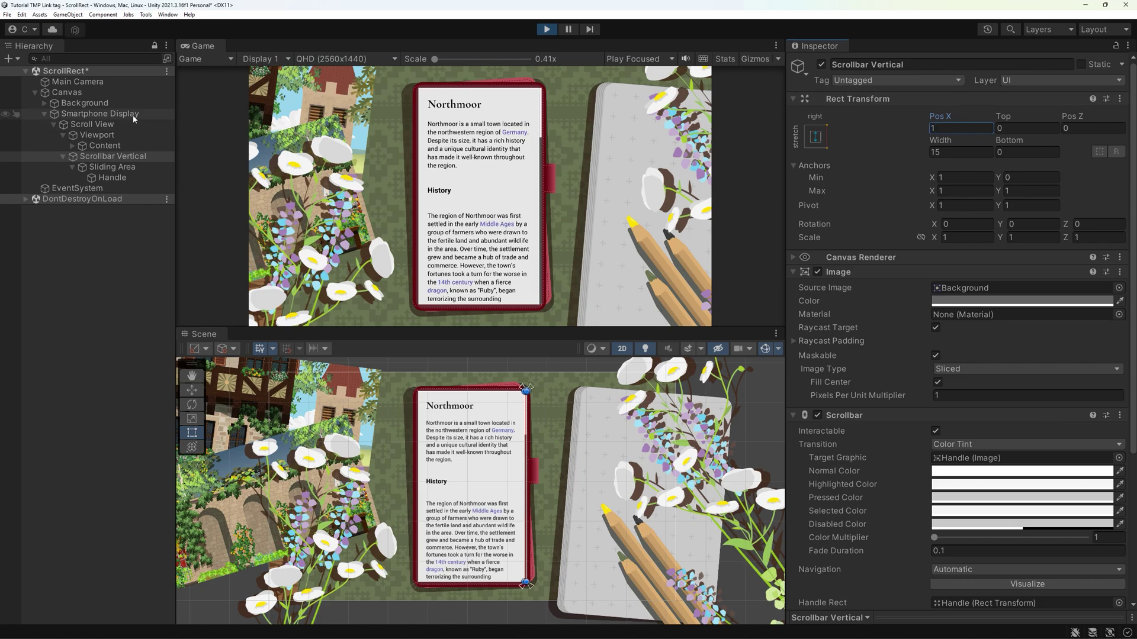
pyautogui.click(100, 113)
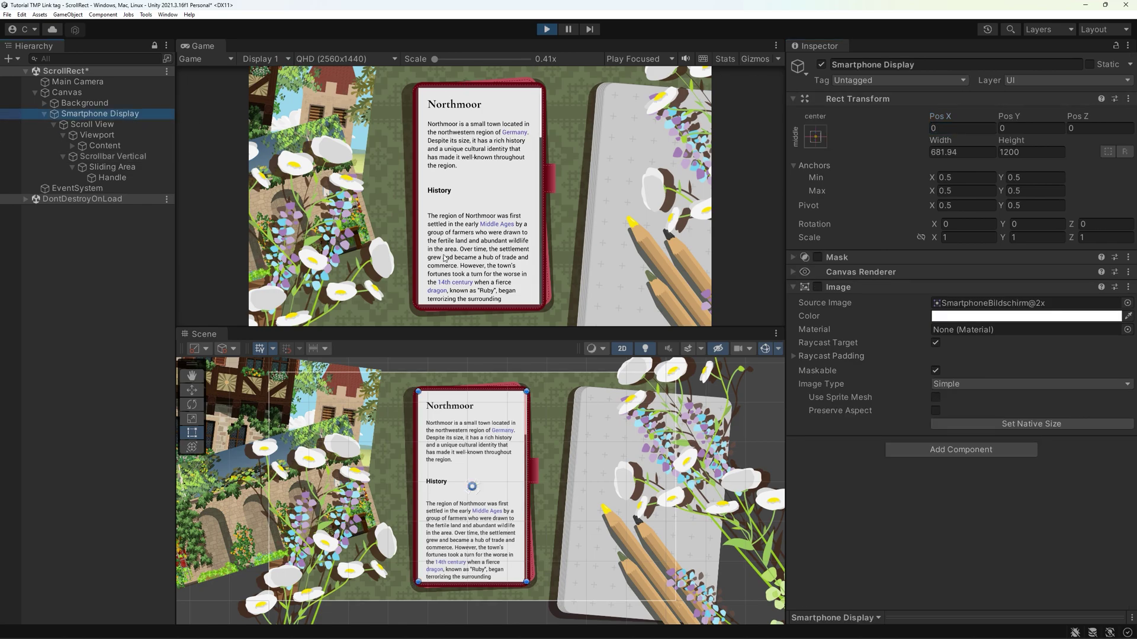
# Step: Enable the Mask on Smartphone Display, toggling its Image off and back on
pyautogui.click(818, 257)
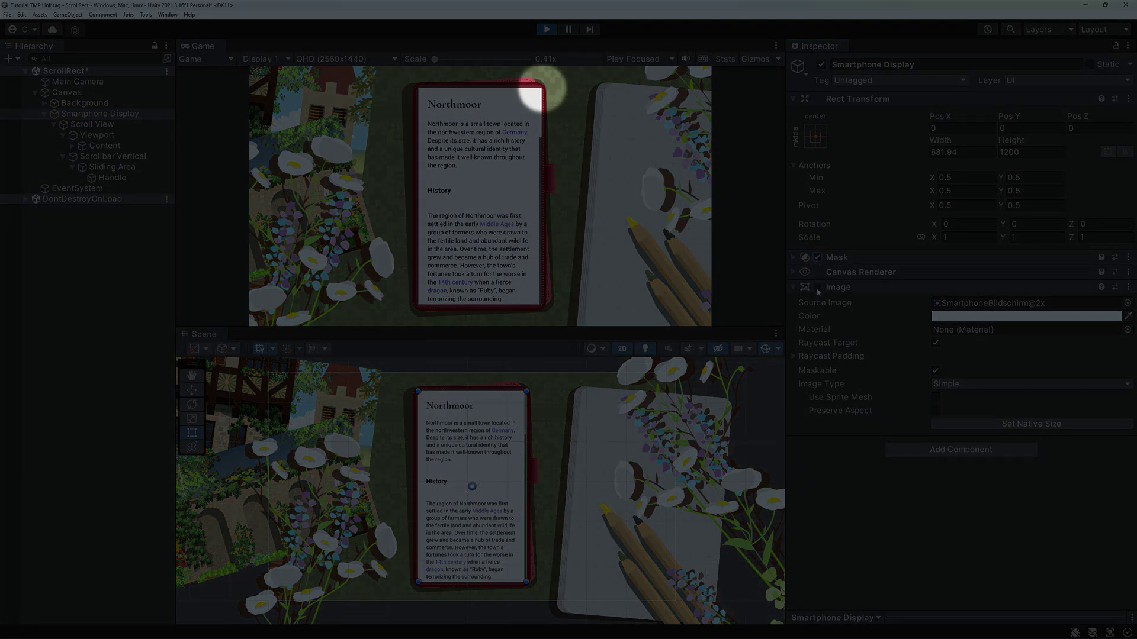
pyautogui.click(818, 287)
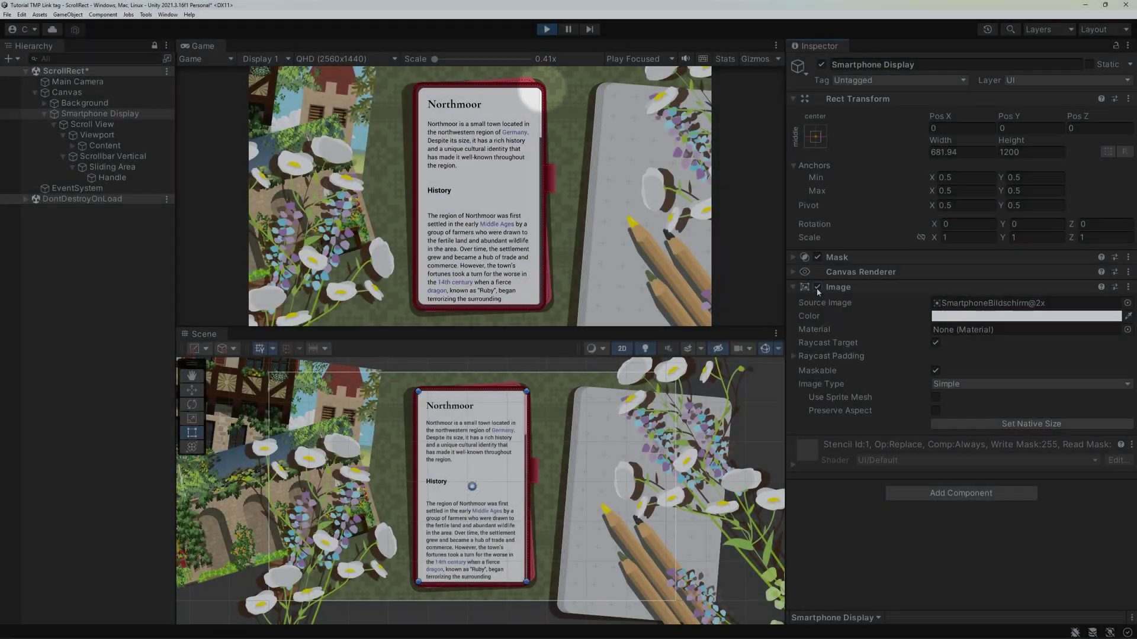
pyautogui.click(818, 287)
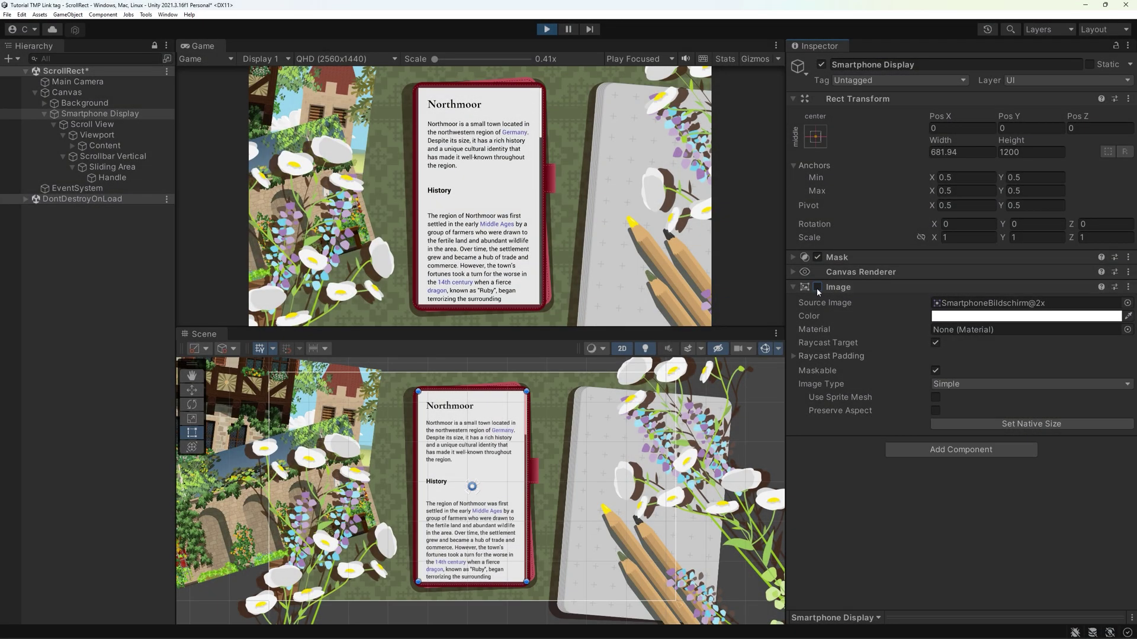
pyautogui.click(817, 287)
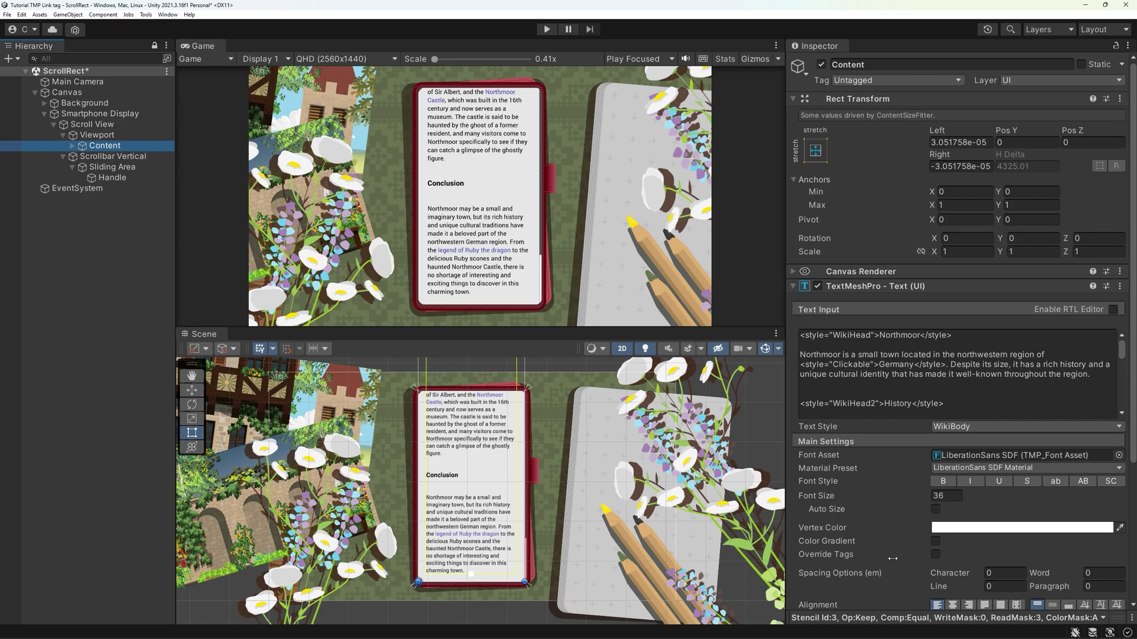
pyautogui.scroll(-5, 870, 522)
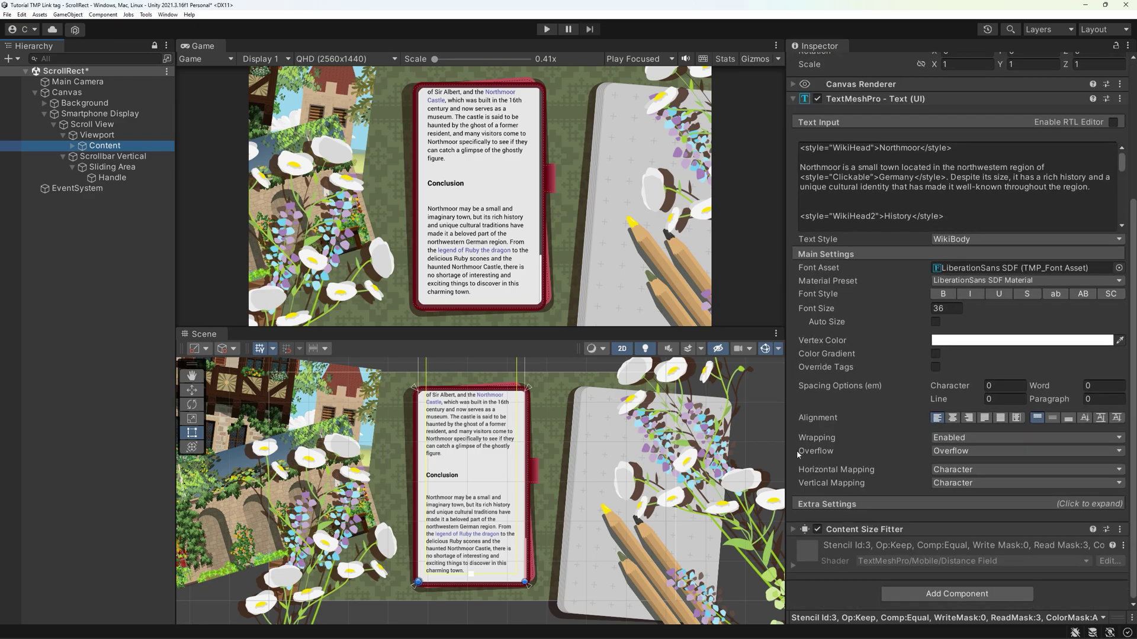
# Step: Try Scroll Rect text overflow, revert to Overflow, then play the game maximized
pyautogui.click(954, 451)
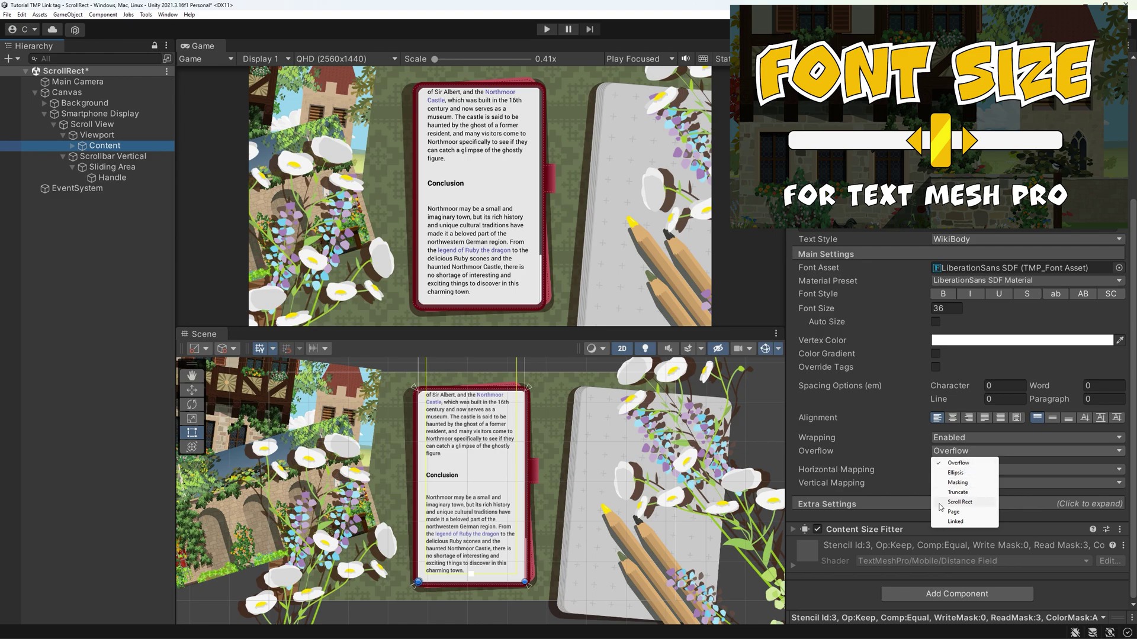
pyautogui.click(980, 504)
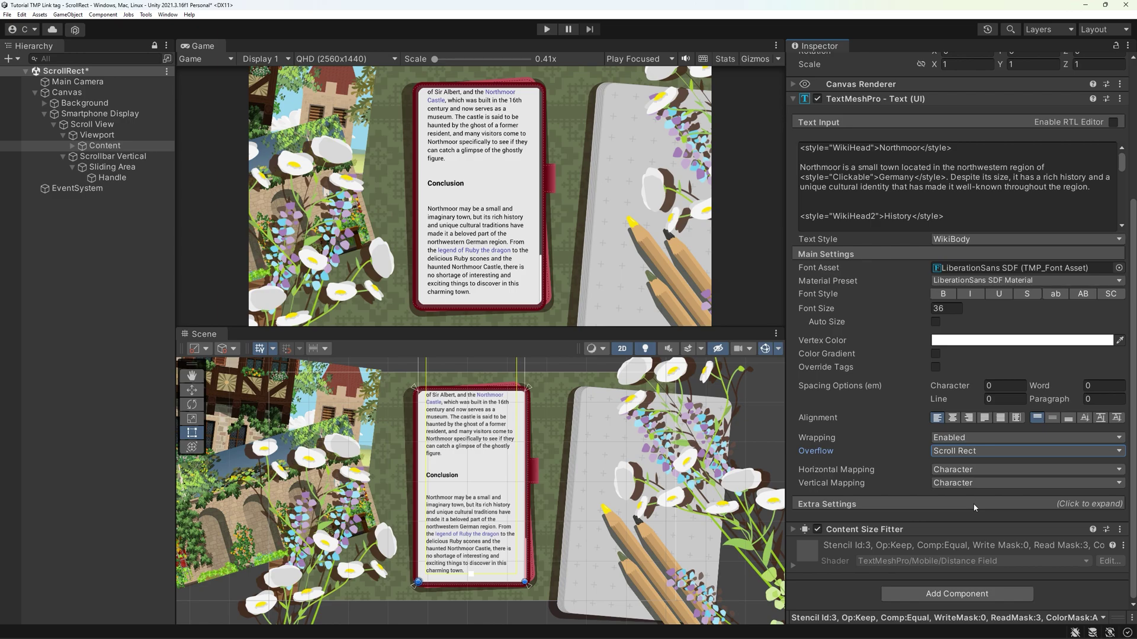
pyautogui.click(991, 453)
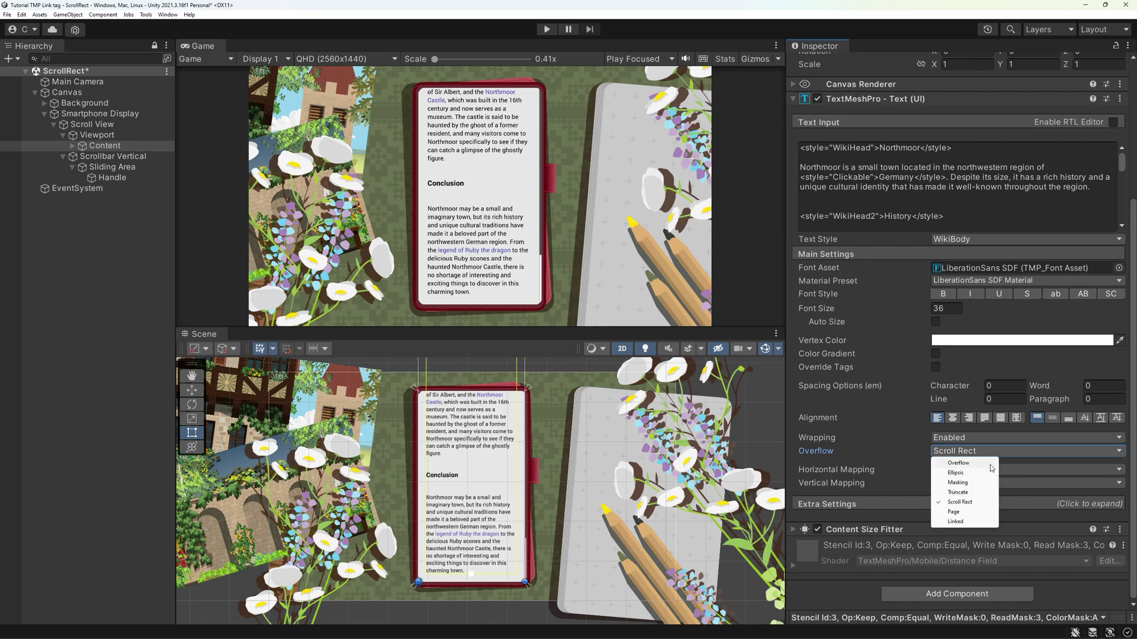
pyautogui.click(971, 463)
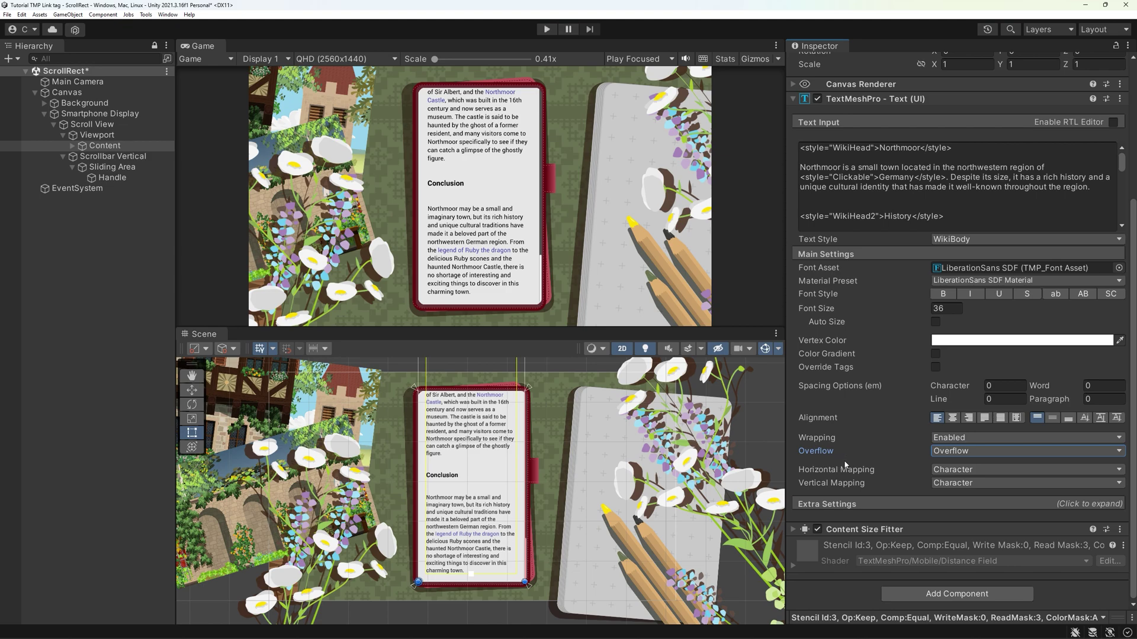
pyautogui.hotkey('ctrl', 'p')
# Step: Scroll the Northmoor article to its end, open the 'legend of Ruby the dragon' link popup, and flick upward
pyautogui.scroll(-3, 613, 409)
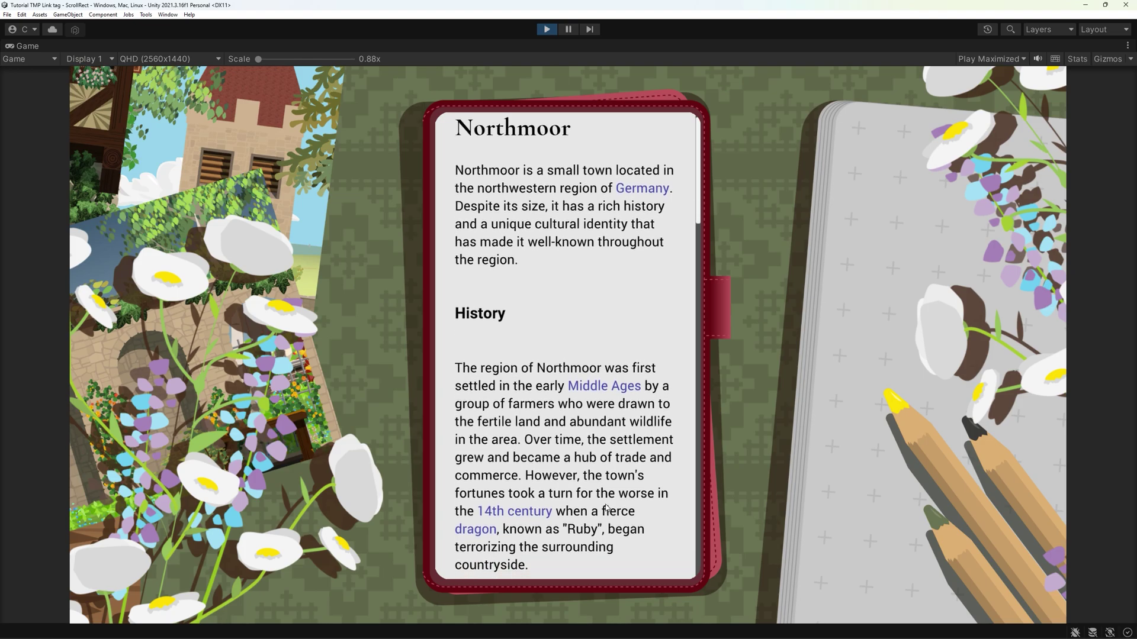
pyautogui.scroll(-5, 614, 408)
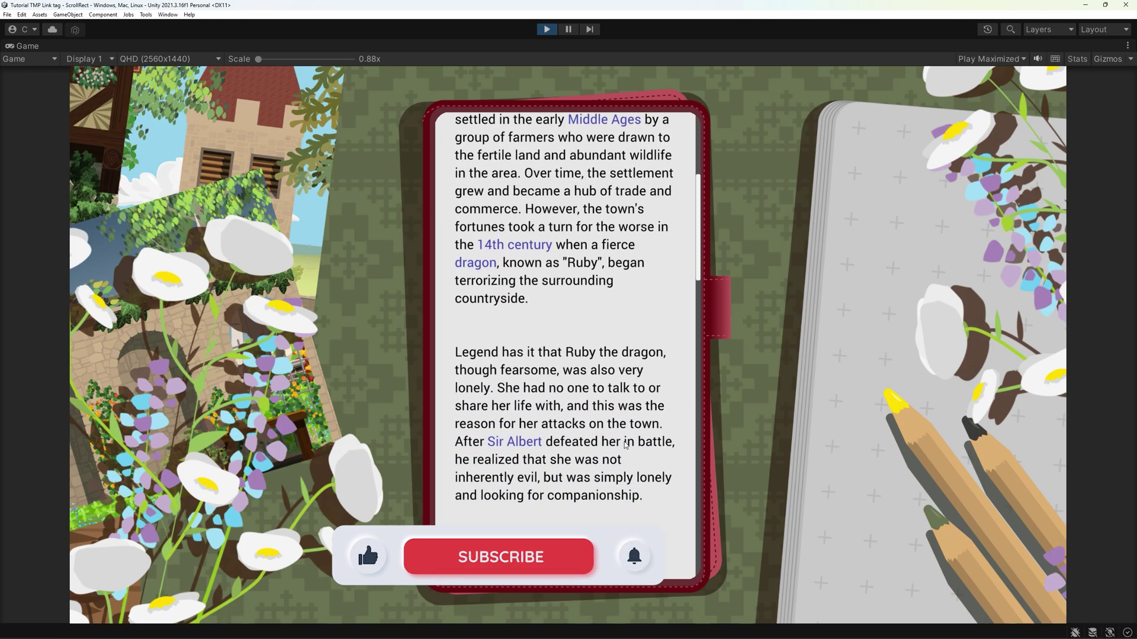
pyautogui.scroll(-4, 646, 332)
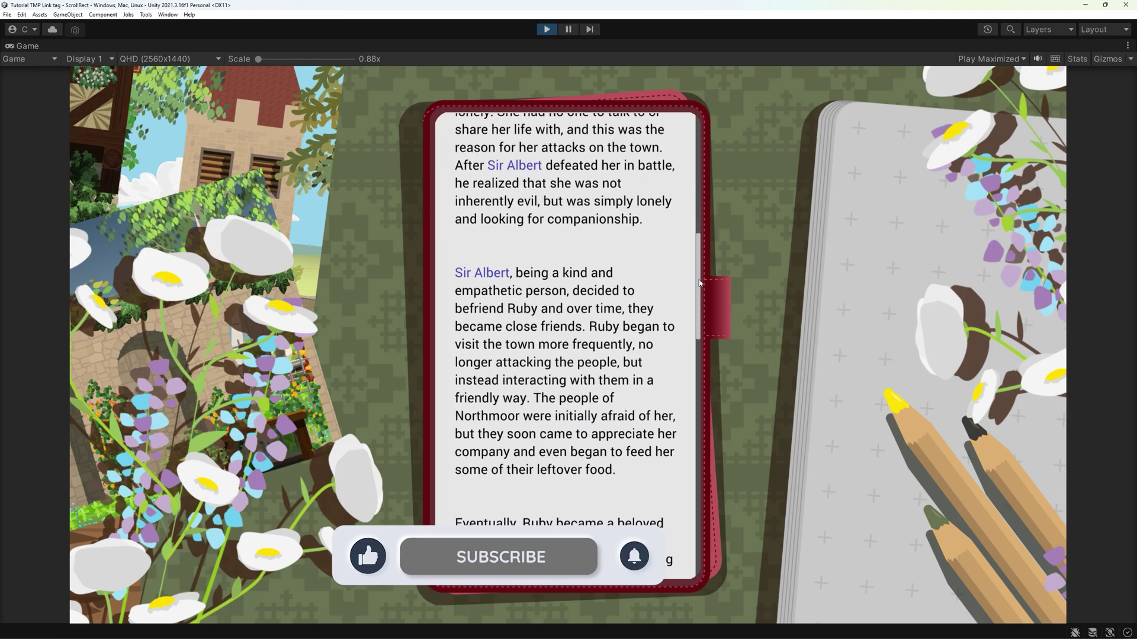
pyautogui.scroll(-4, 681, 355)
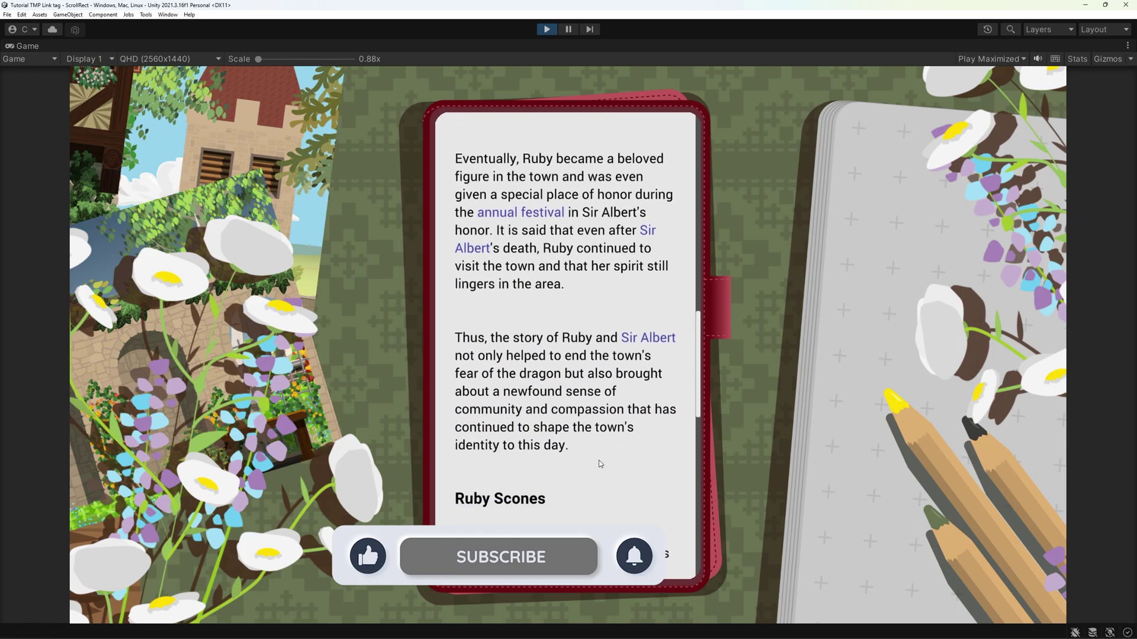
pyautogui.scroll(-2, 598, 414)
pyautogui.scroll(-9, 596, 388)
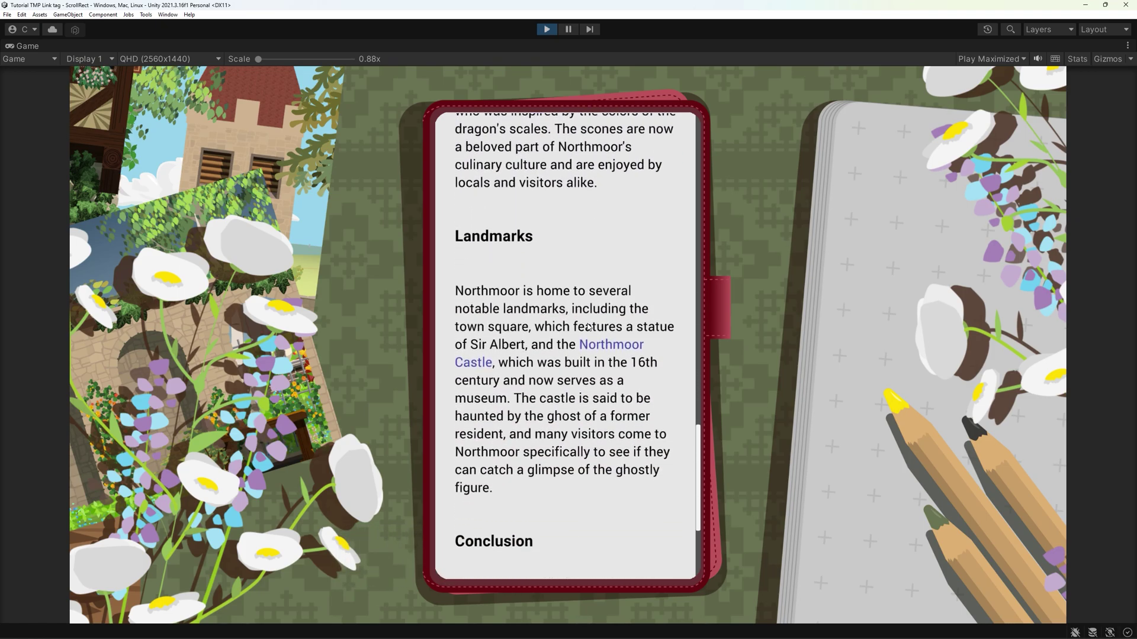
pyautogui.scroll(-3, 573, 342)
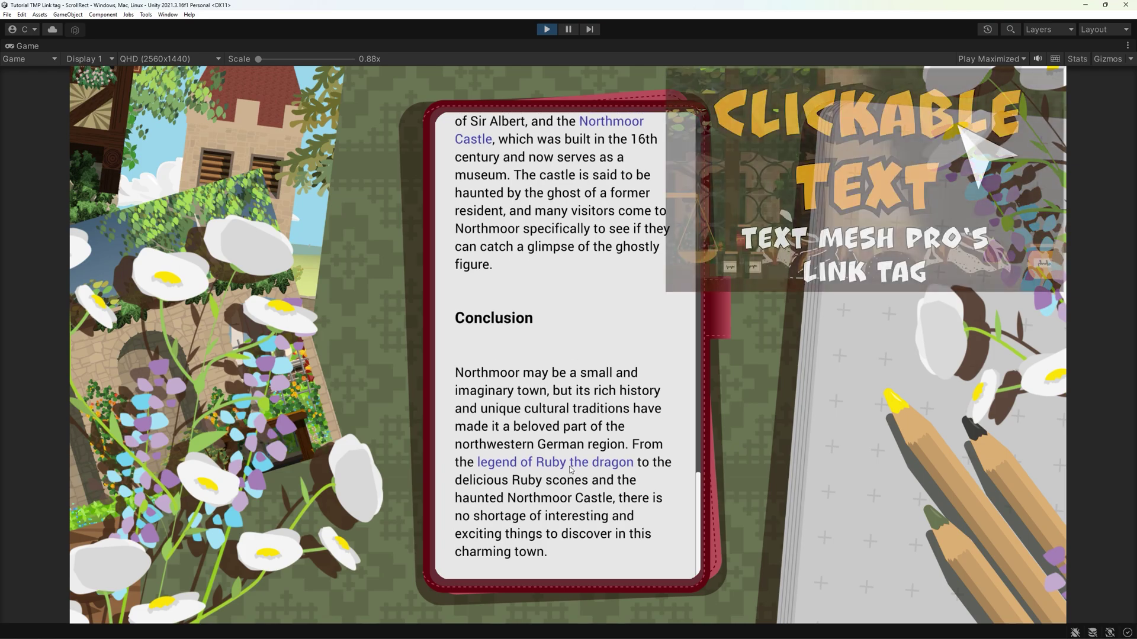
pyautogui.click(571, 468)
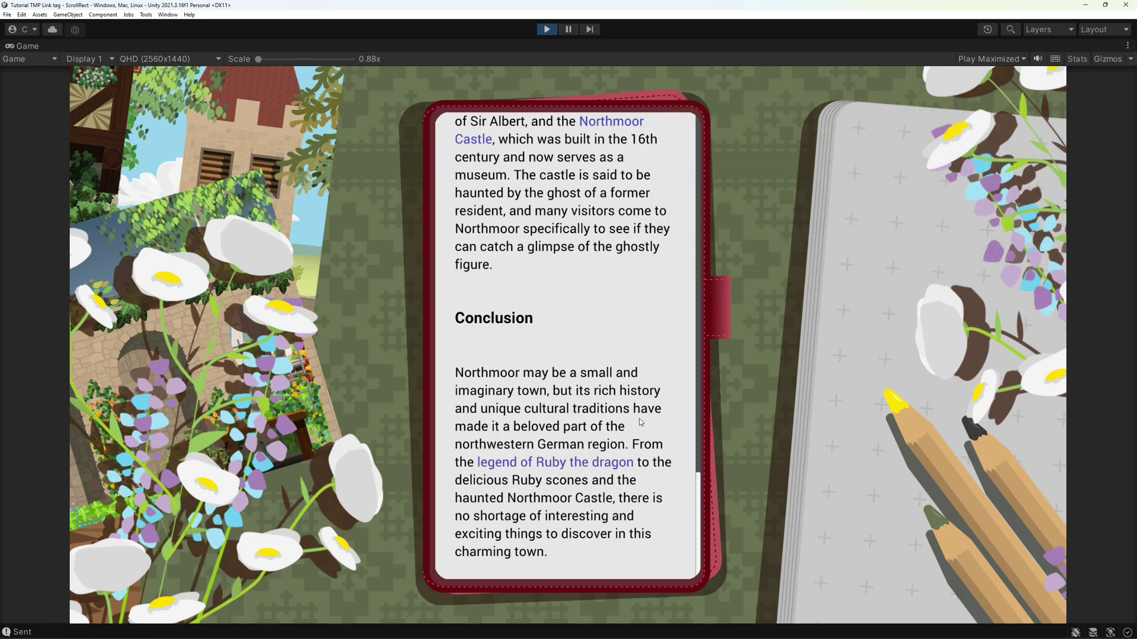
pyautogui.moveTo(642, 168); pyautogui.dragTo(642, 461)
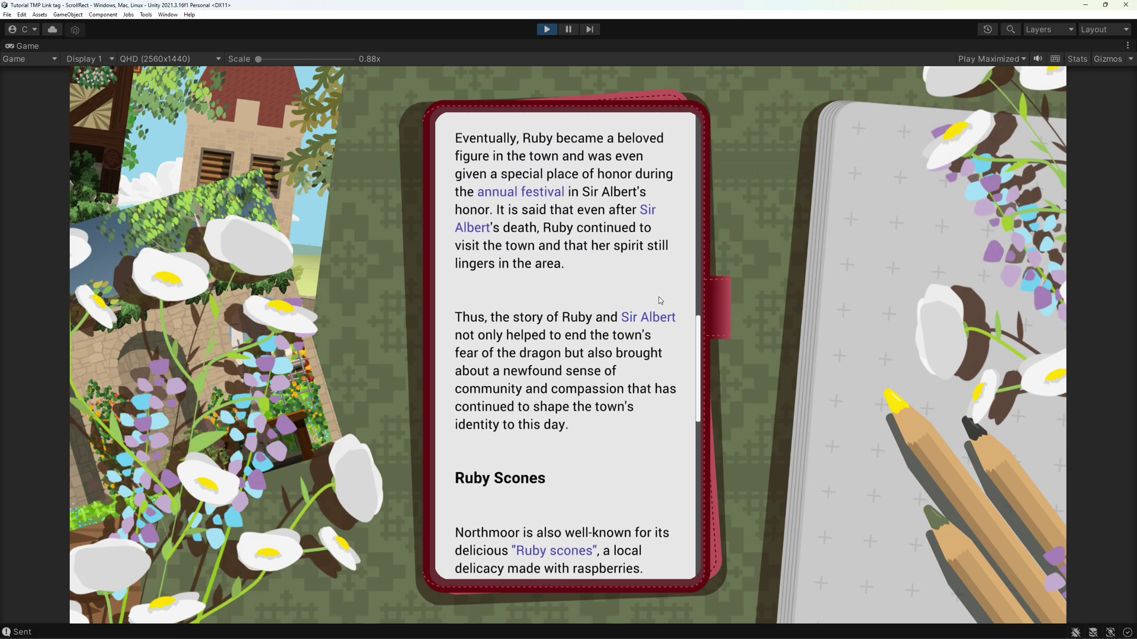